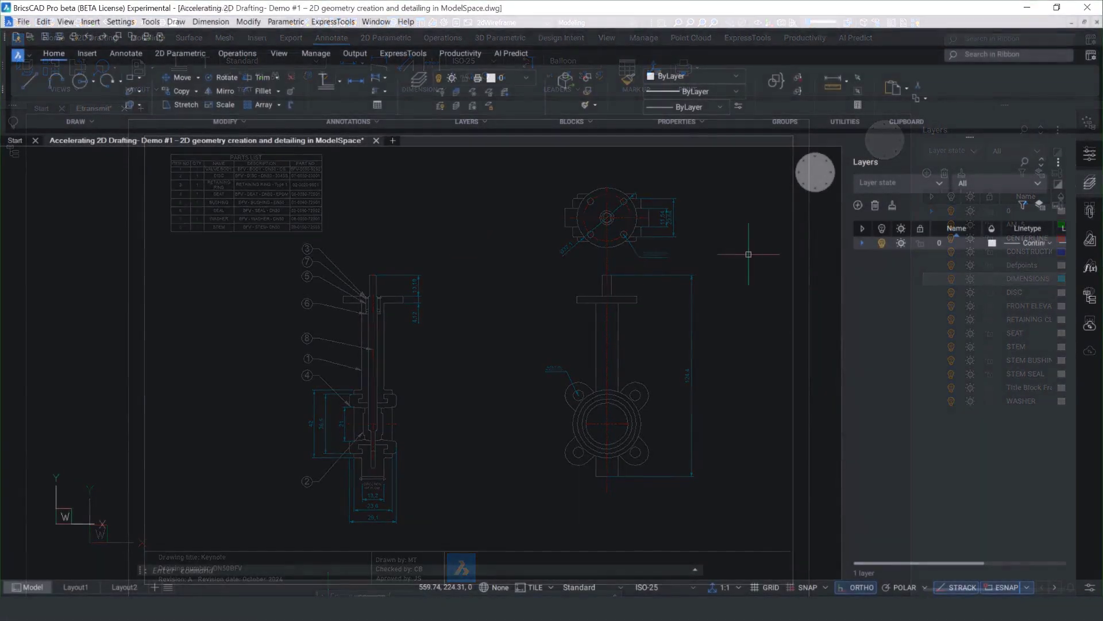
# Step: Create a layer named Construction with red color and the CENTER linetype, and make it the current layer
pyautogui.click(857, 206)
pyautogui.write('Construction')
pyautogui.press('Return')
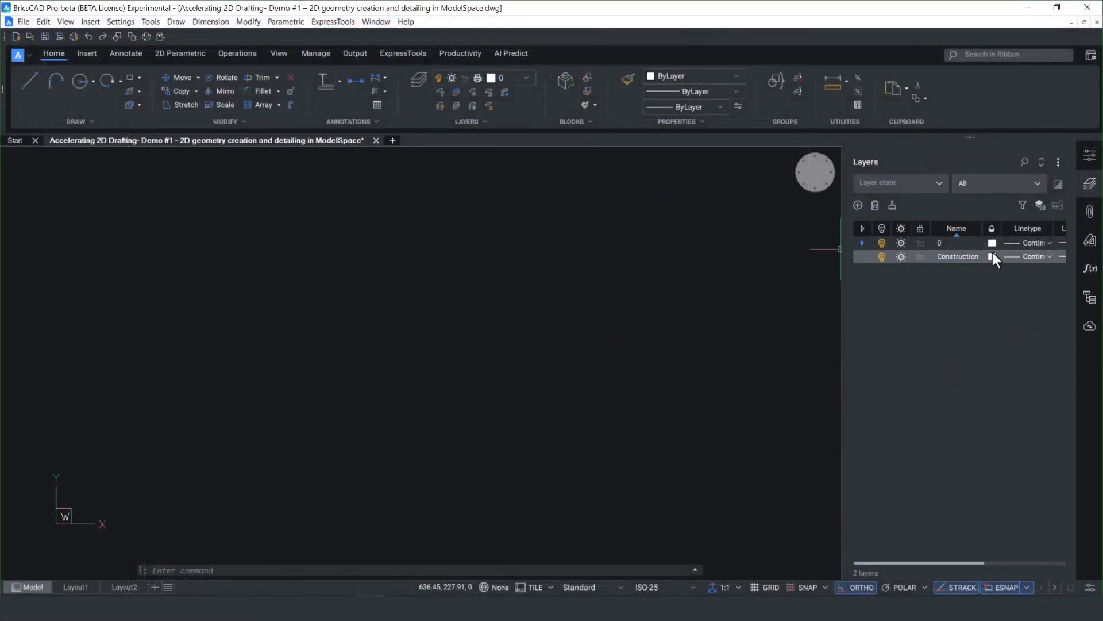
pyautogui.click(992, 257)
pyautogui.click(715, 426)
pyautogui.click(1021, 493)
pyautogui.click(1038, 257)
pyautogui.click(1028, 279)
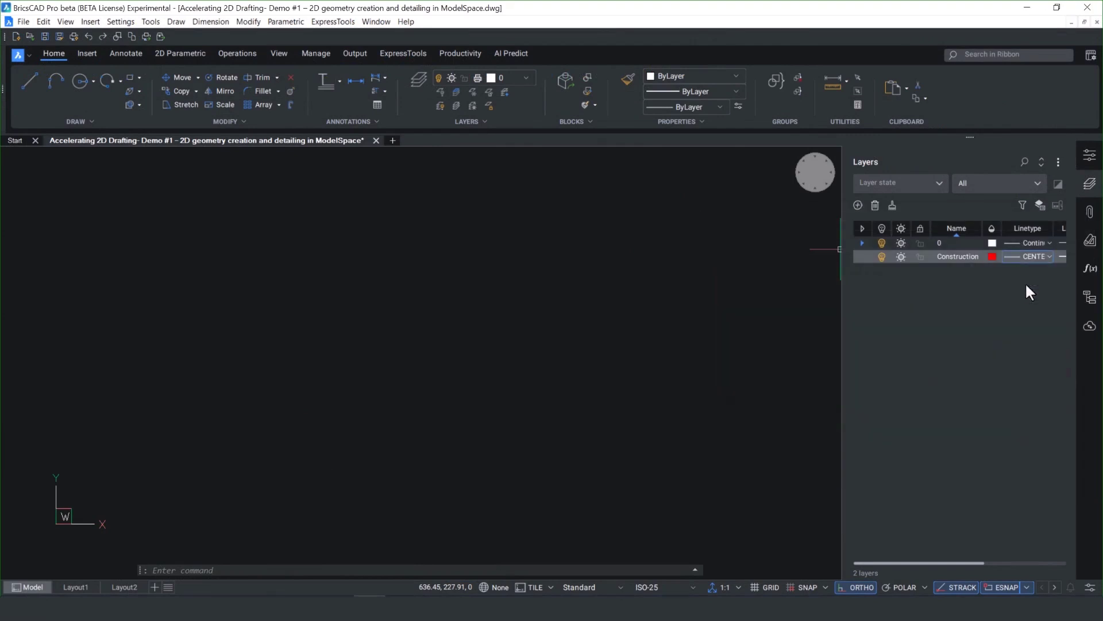
pyautogui.click(862, 257)
# Step: Draw a vertical centre line and a horizontal centre line crossing it on the Construction layer
pyautogui.write('l')
pyautogui.press('Return')
pyautogui.click(424, 208)
pyautogui.click(423, 526)
pyautogui.press('Return')
pyautogui.press('Return')
pyautogui.click(316, 344)
pyautogui.click(558, 344)
pyautogui.press('Escape')
# Step: Move the horizontal centre line by its midpoint onto the vertical centre line
pyautogui.click(437, 343)
pyautogui.click(437, 343)
pyautogui.click(423, 423)
pyautogui.press('Escape')
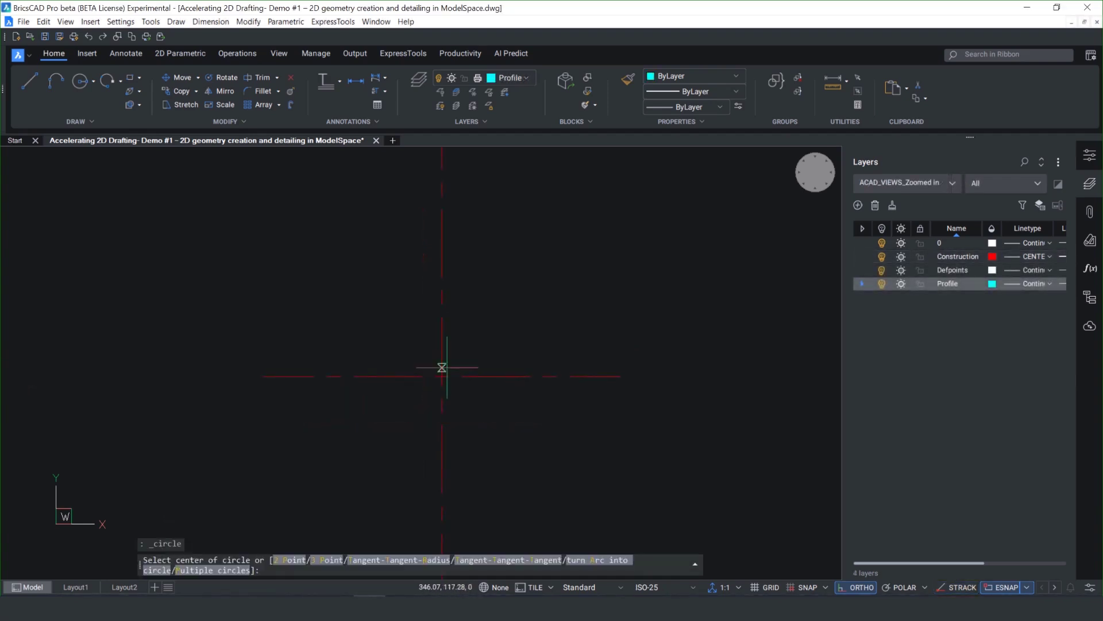
# Step: Draw a circle with a 63 mm diameter centred on the intersection of the two centre lines
pyautogui.click(442, 377)
pyautogui.write('d')
pyautogui.press('Return')
pyautogui.write('63')
pyautogui.press('Return')
# Step: Offset the 63 mm circle outward by 6.1 mm
pyautogui.click(346, 300)
pyautogui.write('6')
pyautogui.press('Return')
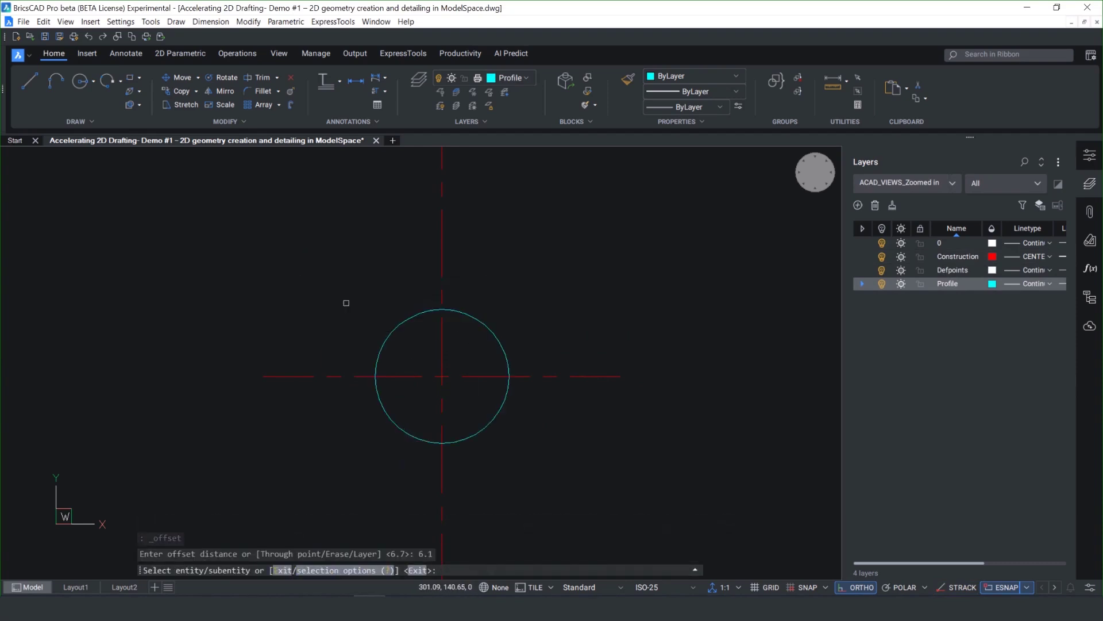
pyautogui.click(487, 426)
pyautogui.click(531, 479)
pyautogui.press('Return')
# Step: Offset the outer circle outward by 6.7 mm, and repeat the same offset on the new circle
pyautogui.press('Return')
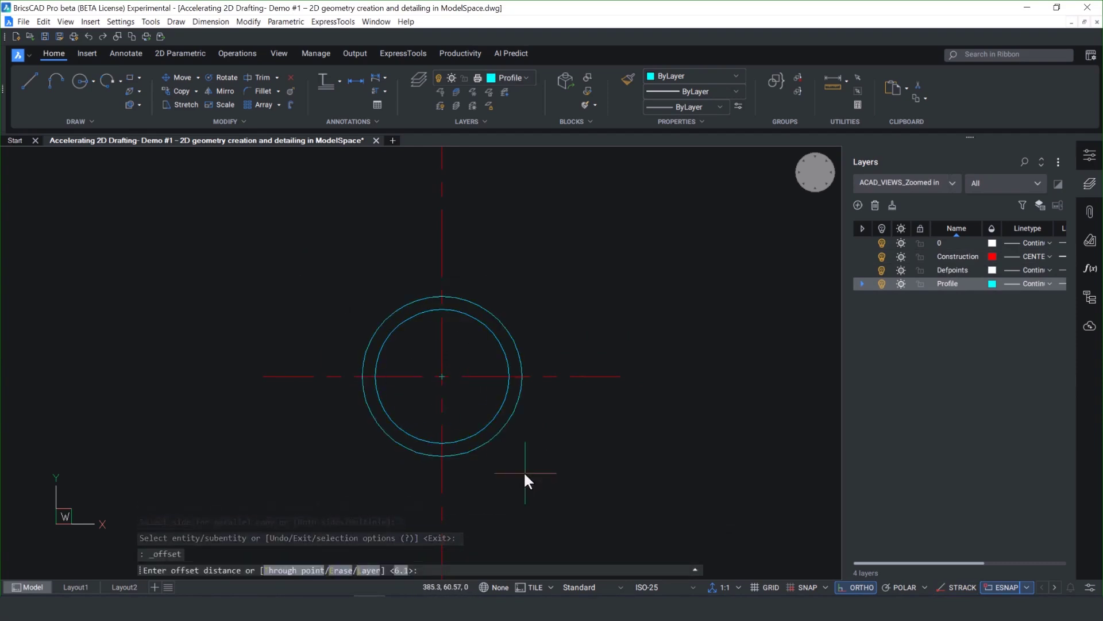
pyautogui.write('6.7')
pyautogui.press('Return')
pyautogui.click(497, 435)
pyautogui.click(506, 457)
pyautogui.click(508, 443)
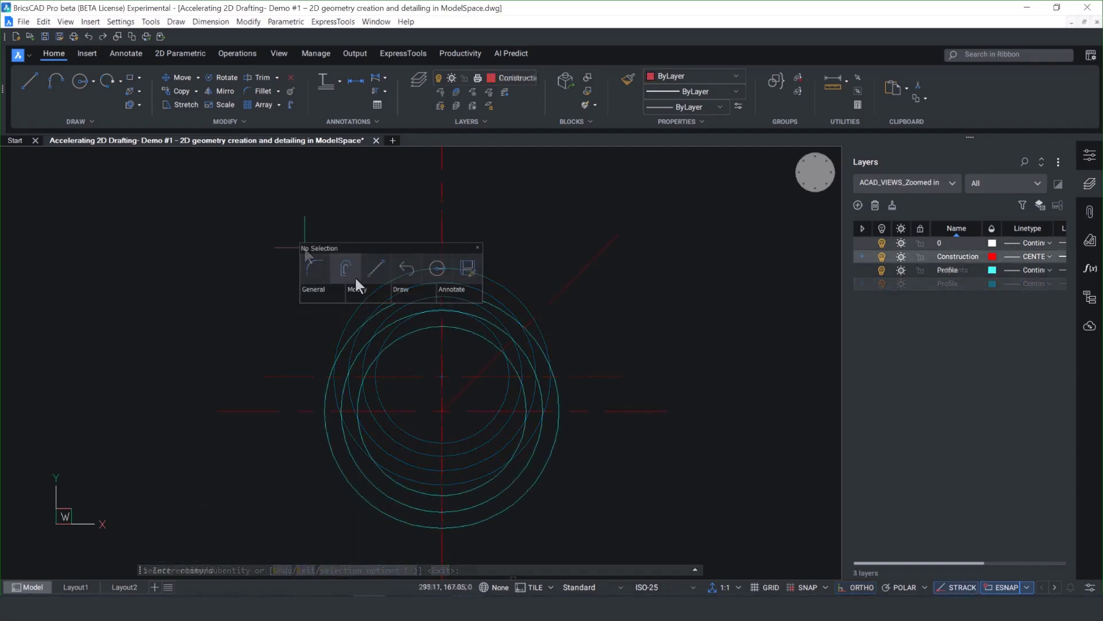
# Step: Offset the inclined centre line by 20 mm to both sides
pyautogui.click(352, 275)
pyautogui.press('Return')
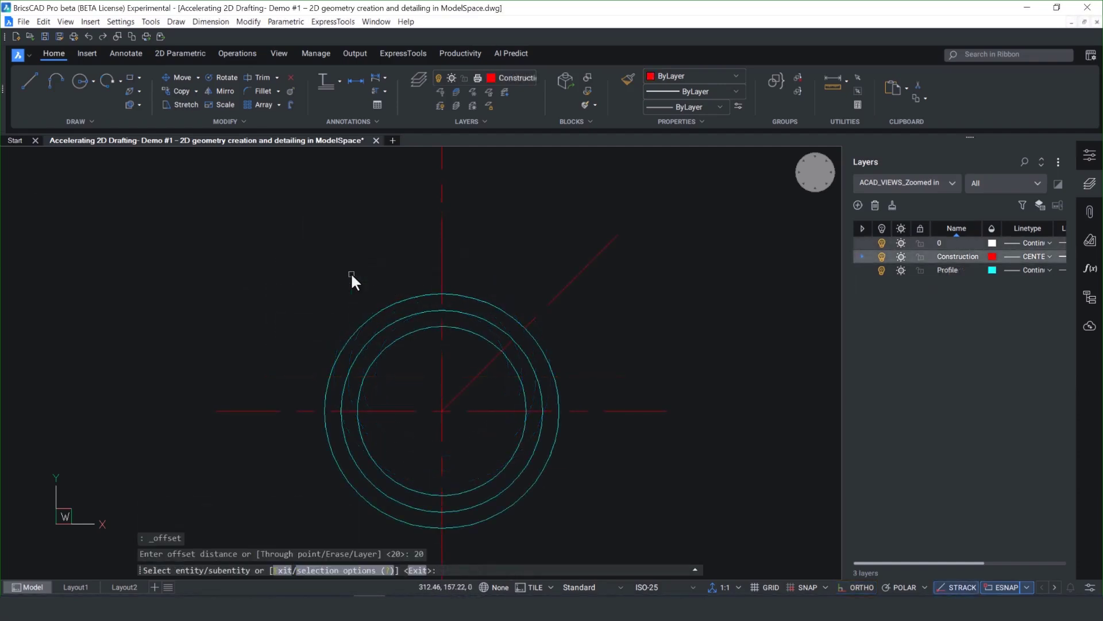
pyautogui.click(568, 287)
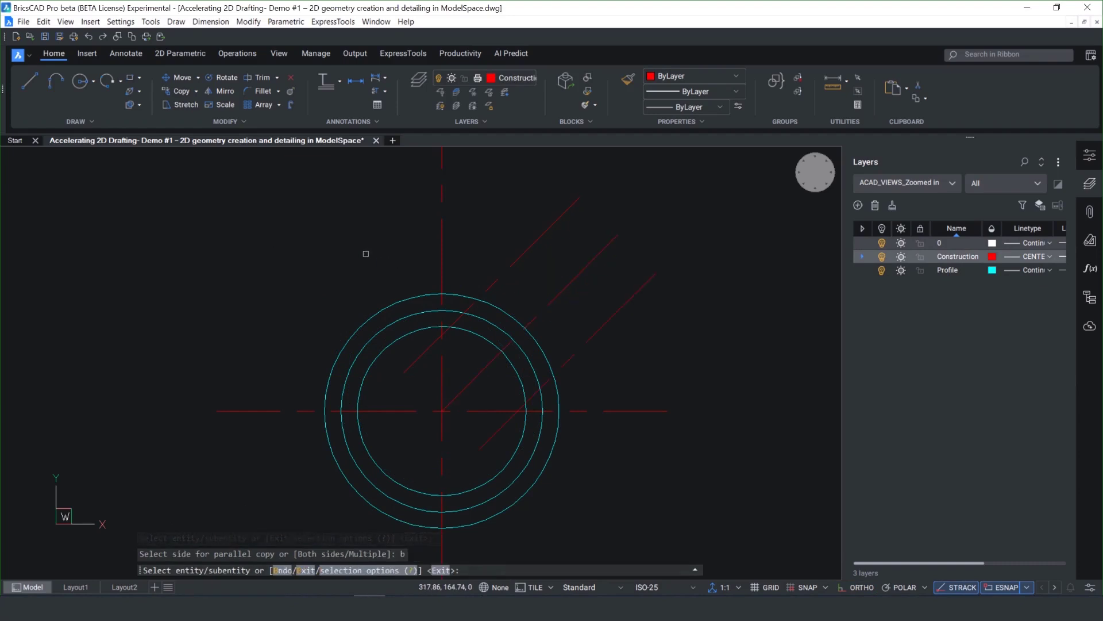
pyautogui.write('b')
pyautogui.press('Return')
pyautogui.press('Return')
# Step: Fillet the outer ends of the two parallel offset lines with a 20 mm radius
pyautogui.rightClick(398, 271)
pyautogui.click(399, 275)
pyautogui.write('r')
pyautogui.press('Return')
pyautogui.write('20')
pyautogui.press('Return')
pyautogui.click(490, 286)
pyautogui.click(631, 296)
pyautogui.press('Escape')
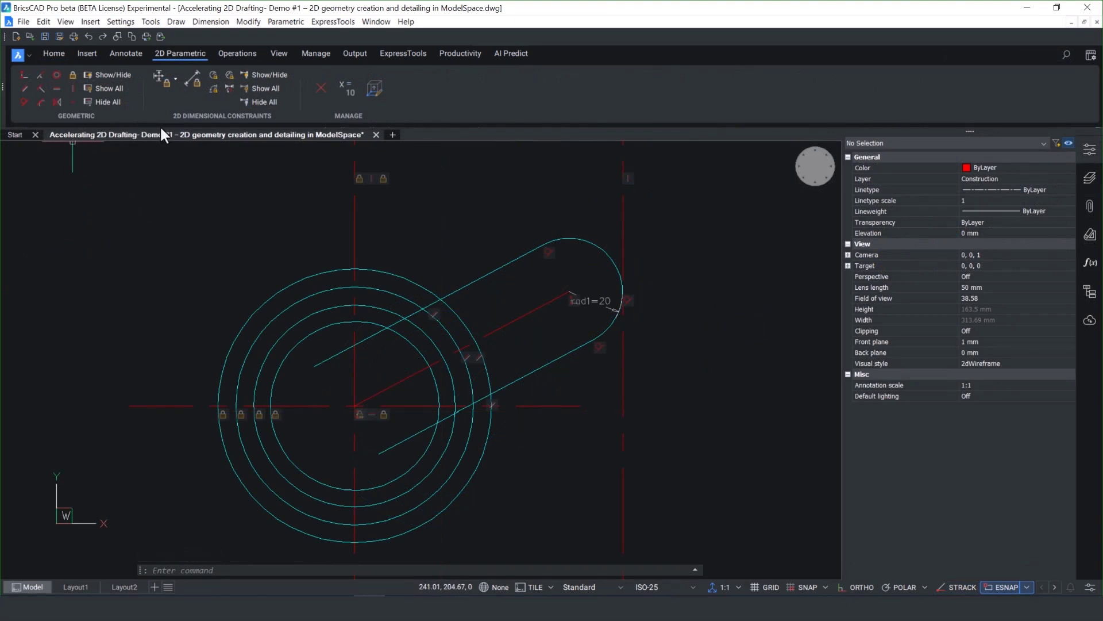
# Step: Add an angular dimensional constraint between the inclined centre line and the horizontal centre line, keeping its proposed value
pyautogui.click(212, 89)
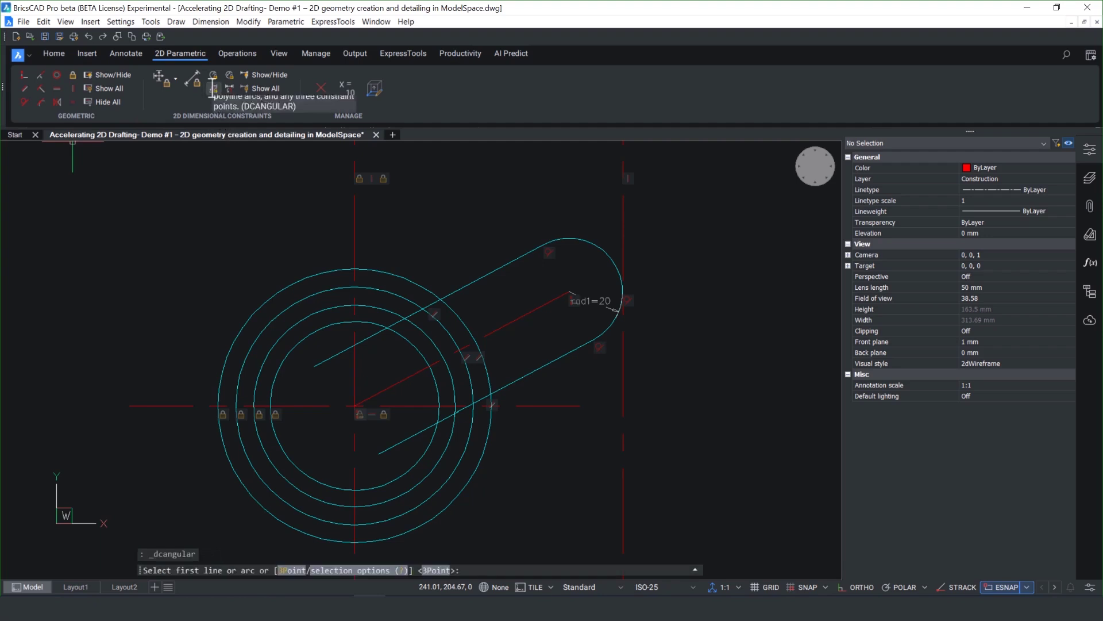
pyautogui.click(519, 315)
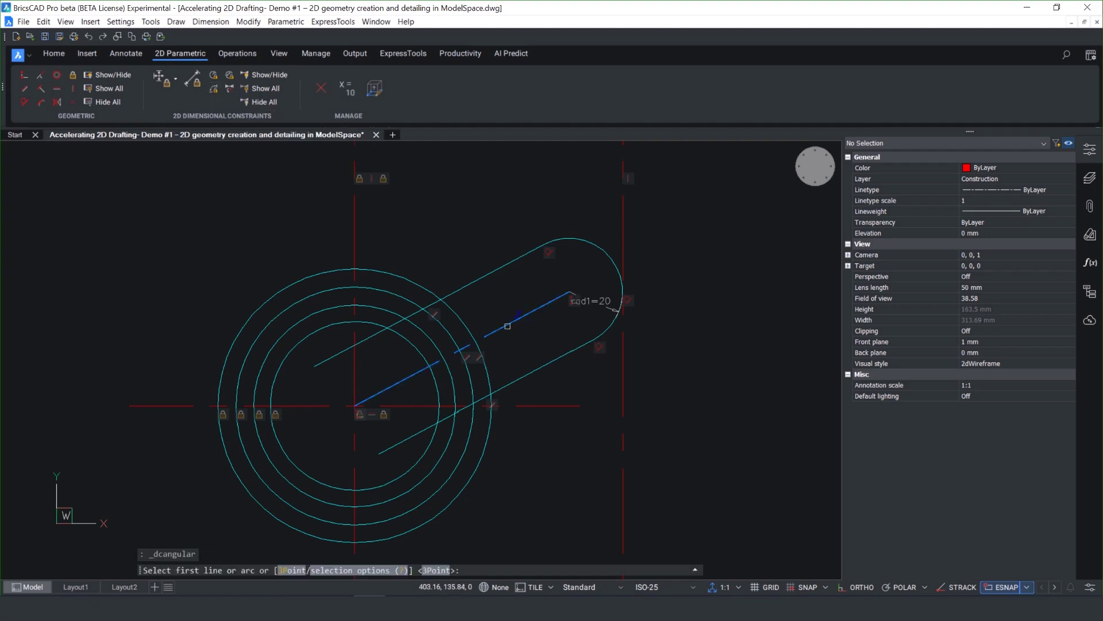
pyautogui.click(547, 405)
pyautogui.click(695, 354)
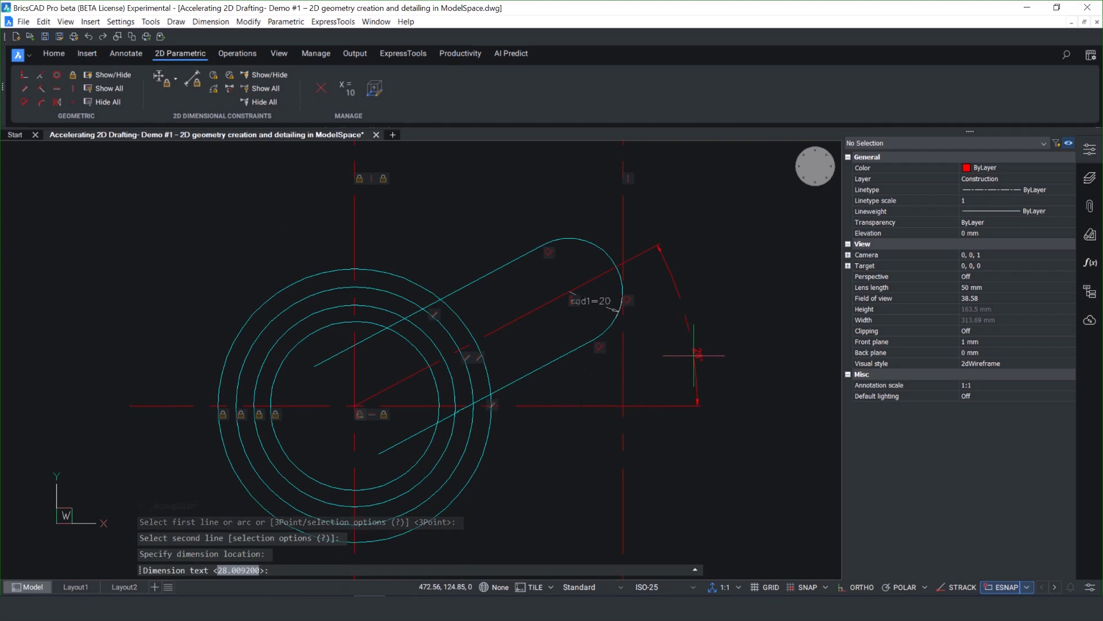
pyautogui.press('Return')
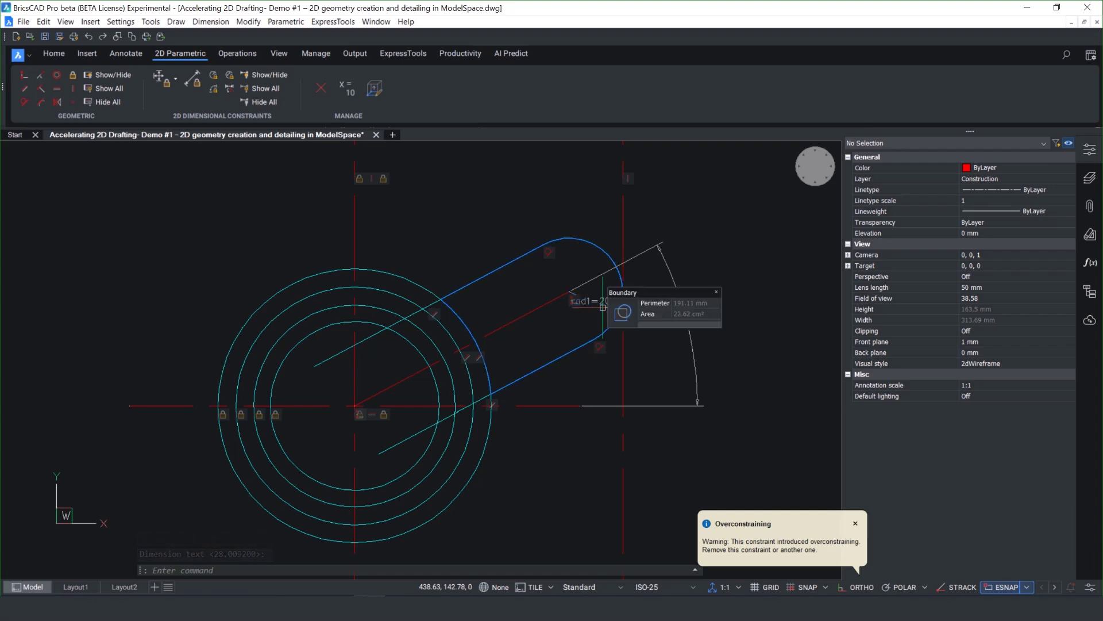
# Step: Convert the angular constraint between the inclined and horizontal centre lines into a reference constraint
pyautogui.rightClick(816, 171)
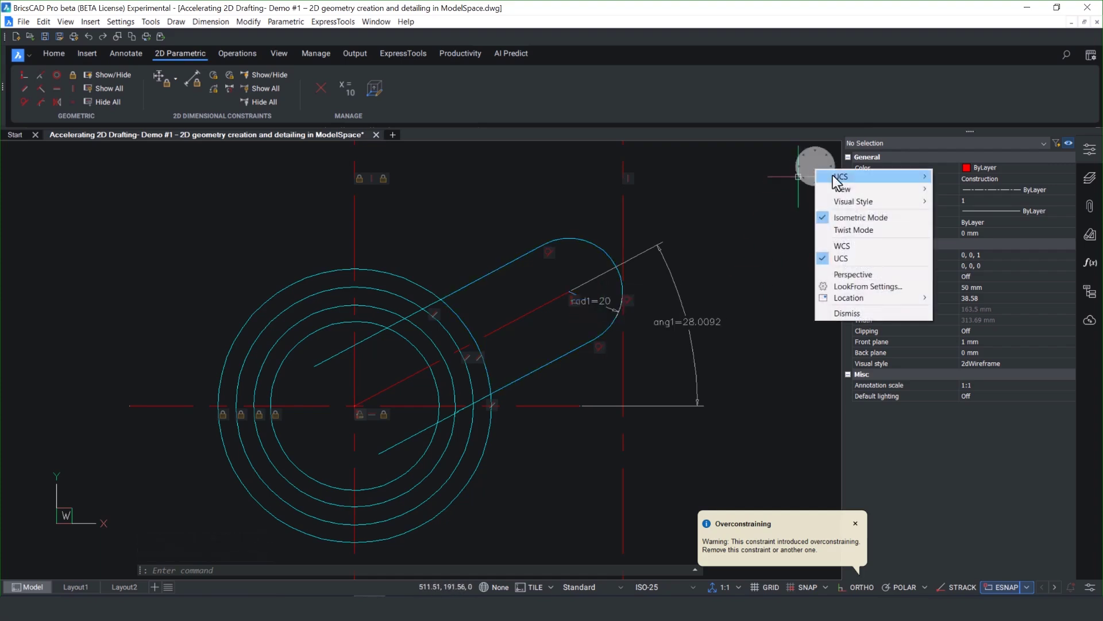
pyautogui.moveTo(847, 188)
pyautogui.click(960, 227)
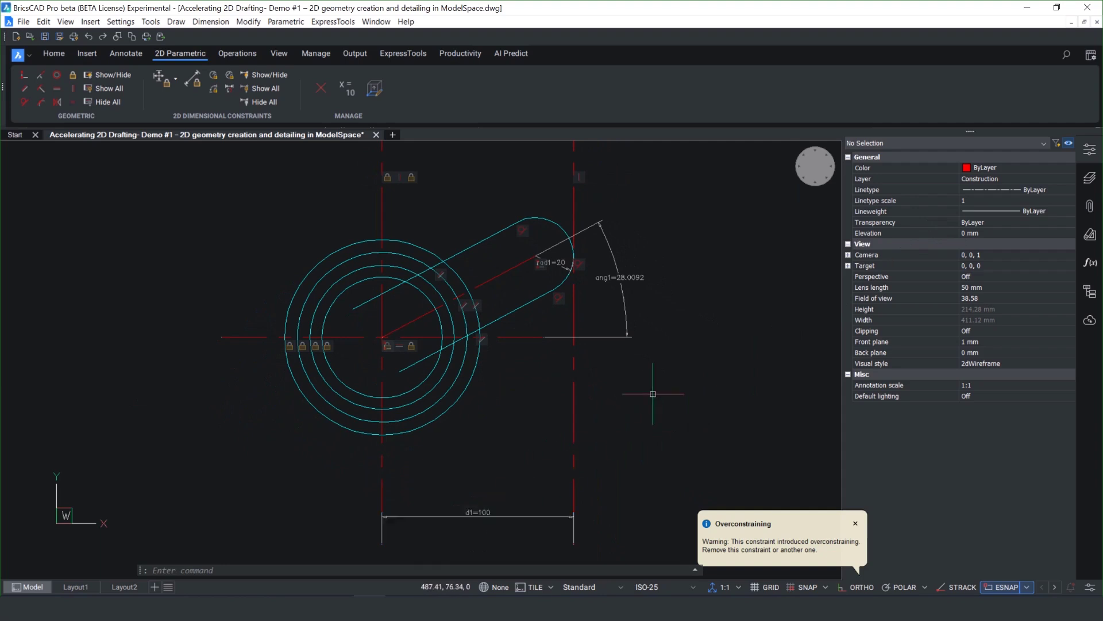
pyautogui.click(640, 279)
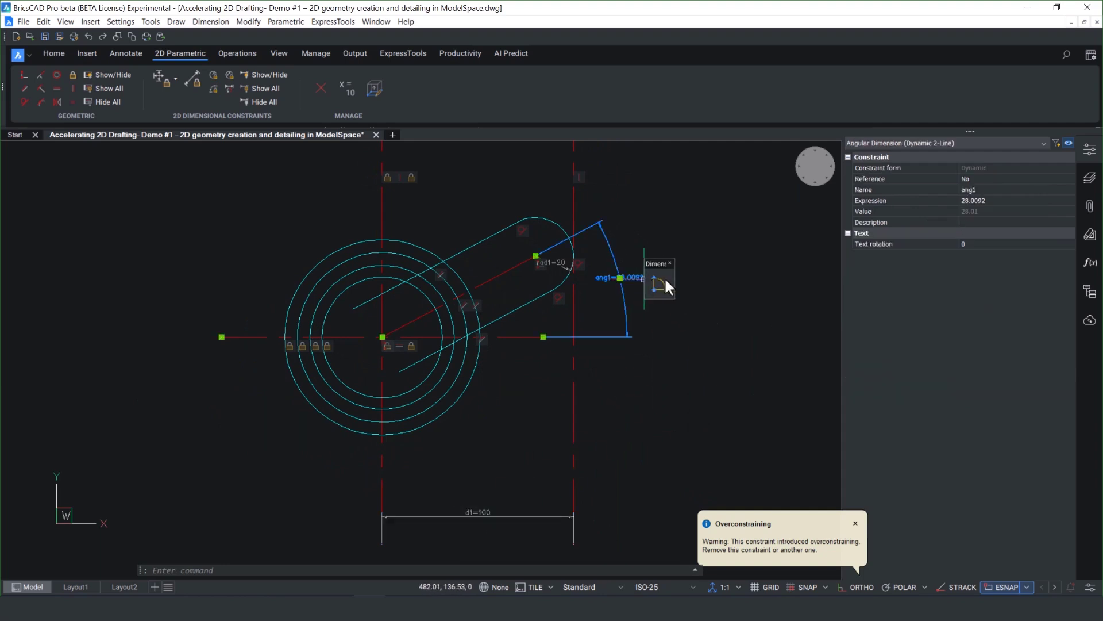
pyautogui.click(1071, 177)
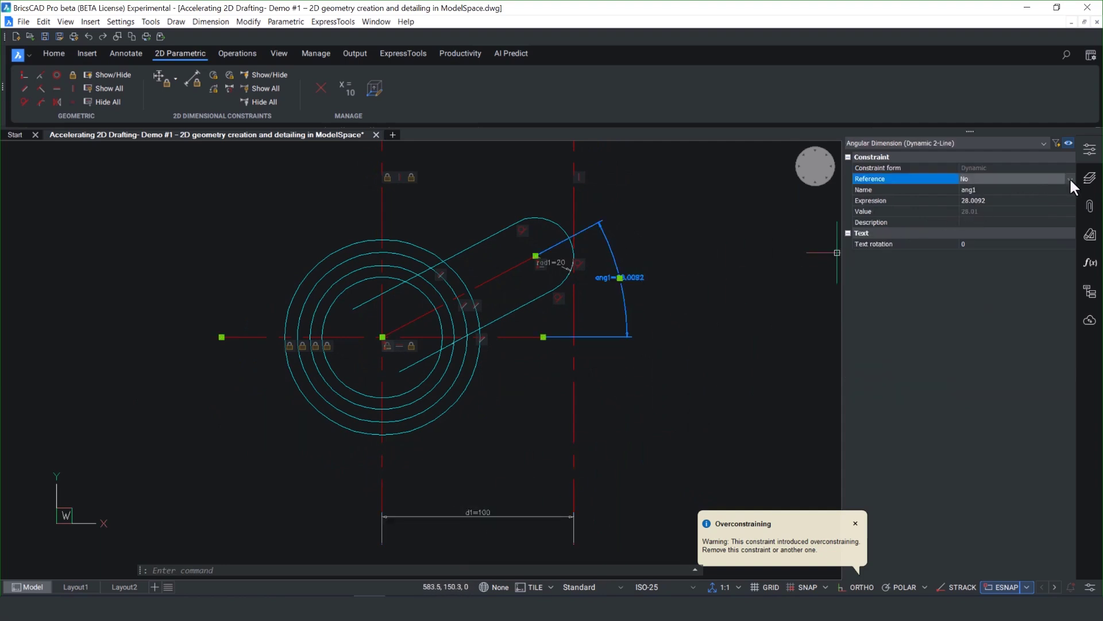
pyautogui.click(1070, 178)
pyautogui.click(1029, 202)
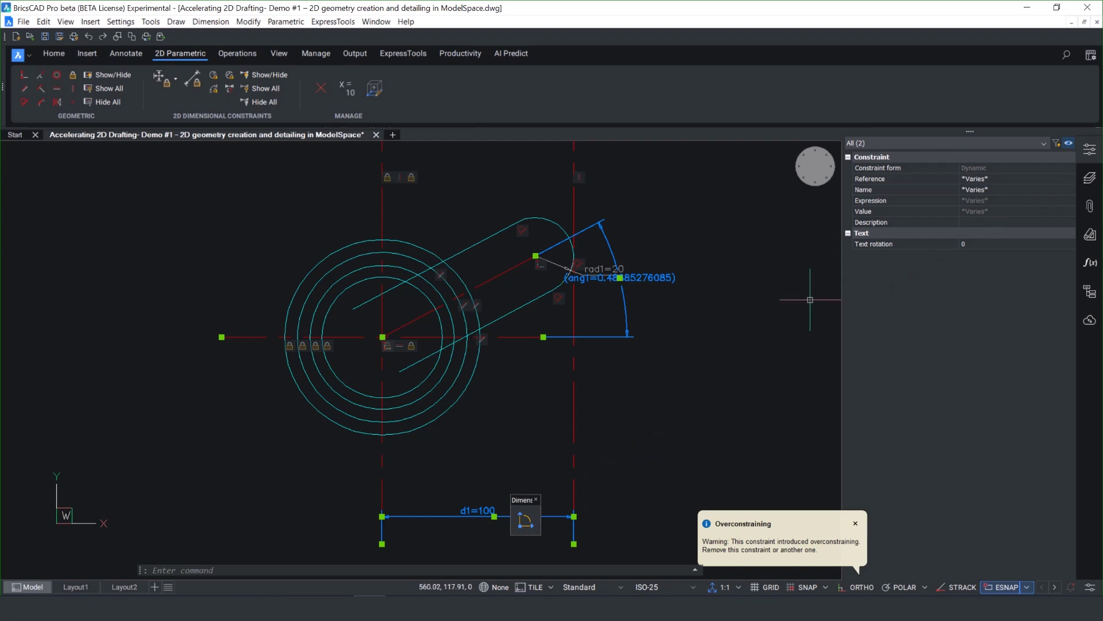
pyautogui.press('Escape')
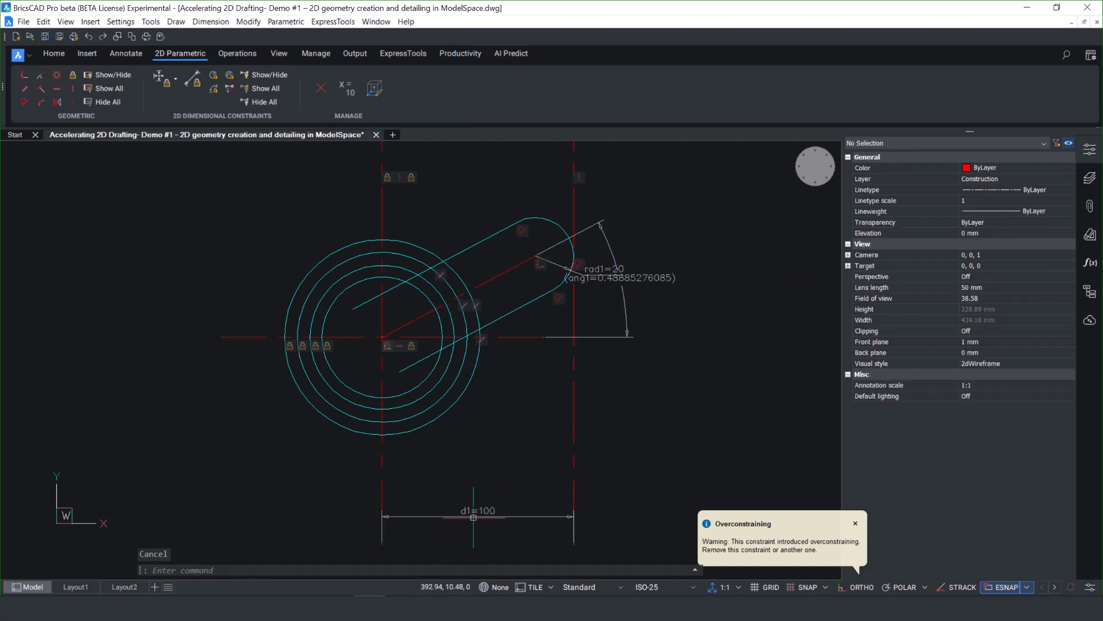
# Step: Set the horizontal distance constraint d1 between the two vertical centre lines to 75 mm
pyautogui.click(486, 515)
pyautogui.click(971, 199)
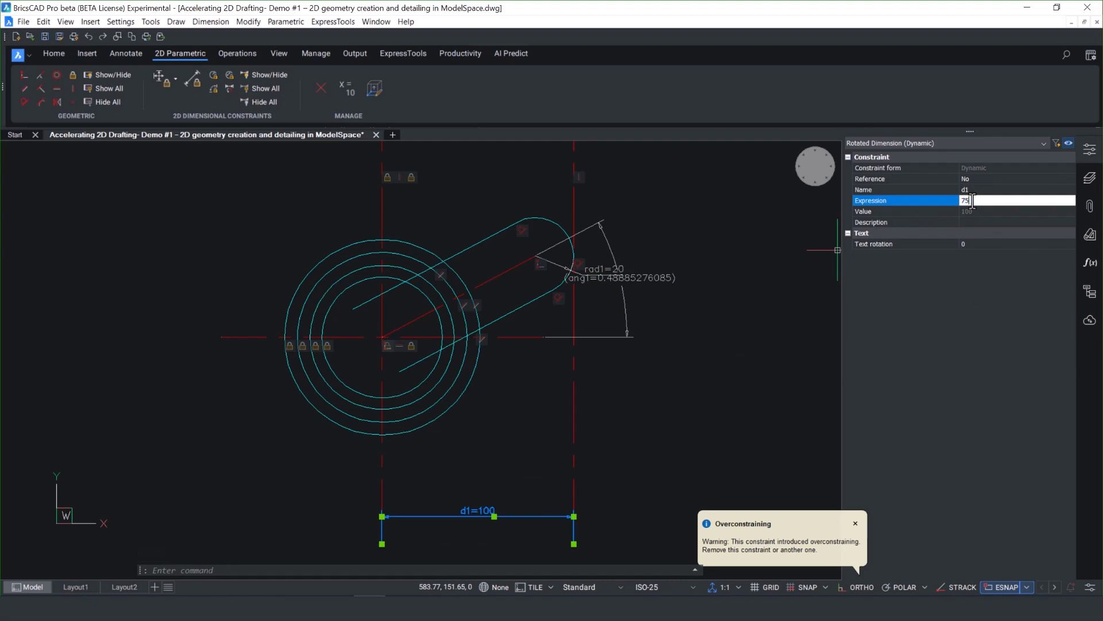
pyautogui.press('Return')
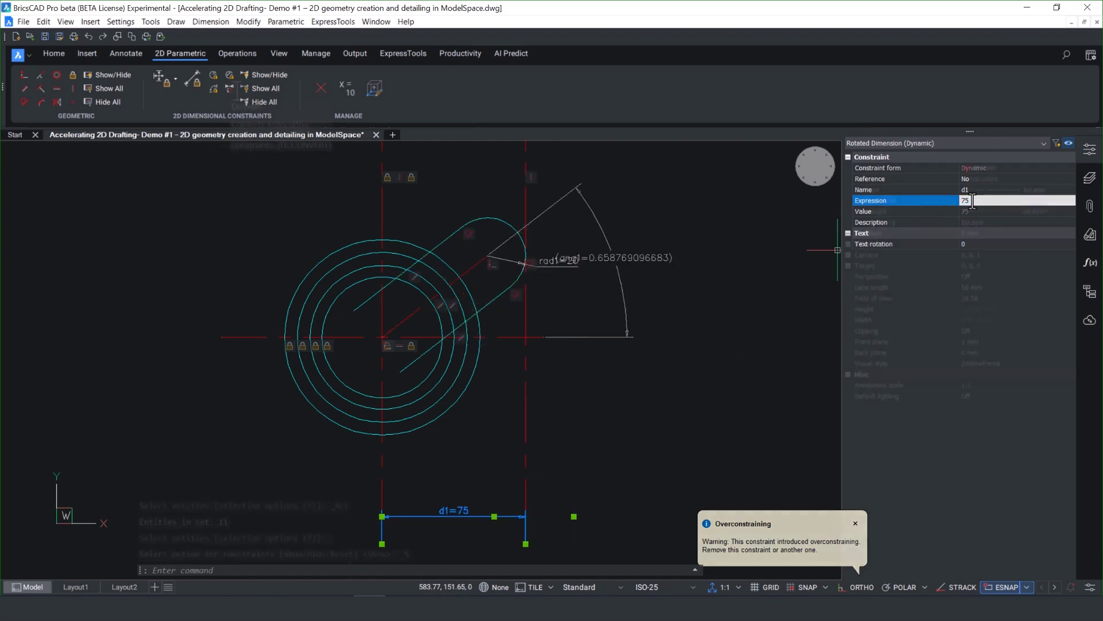
# Step: Show all dimensional constraints, and hide all dimensional and geometric constraints in the drawing
pyautogui.click(264, 89)
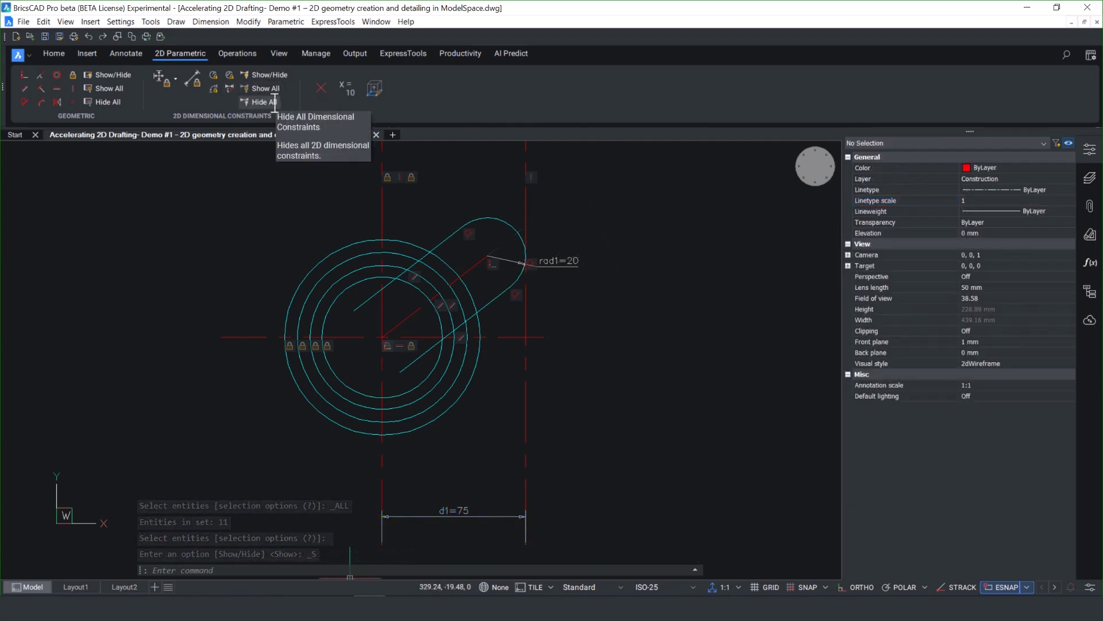
pyautogui.click(274, 103)
pyautogui.click(111, 103)
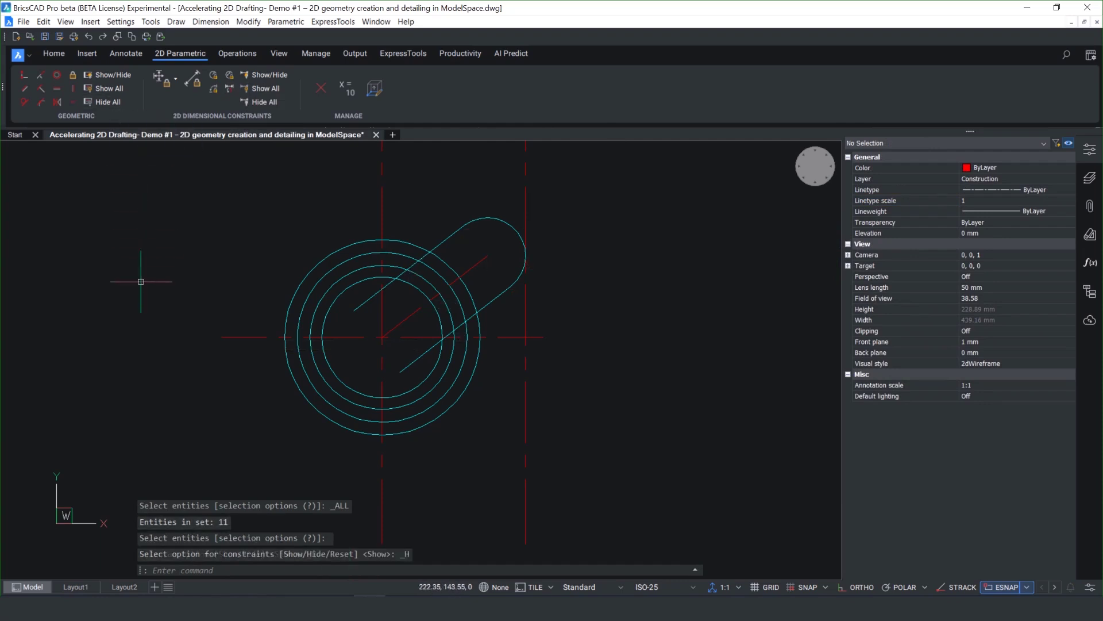
# Step: Offset the vertical centre line through the circles by 16.7 mm to both sides
pyautogui.scroll(2, 265, 218)
pyautogui.rightClick(272, 233)
pyautogui.click(421, 236)
pyautogui.press('Return')
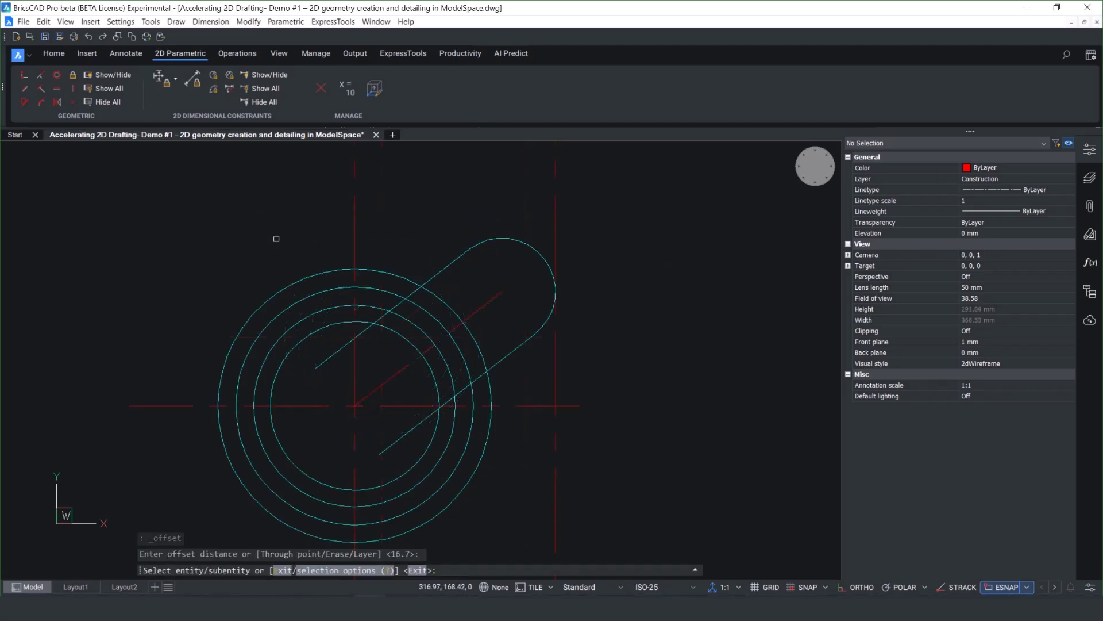
pyautogui.click(355, 241)
pyautogui.write('b')
pyautogui.press('Return')
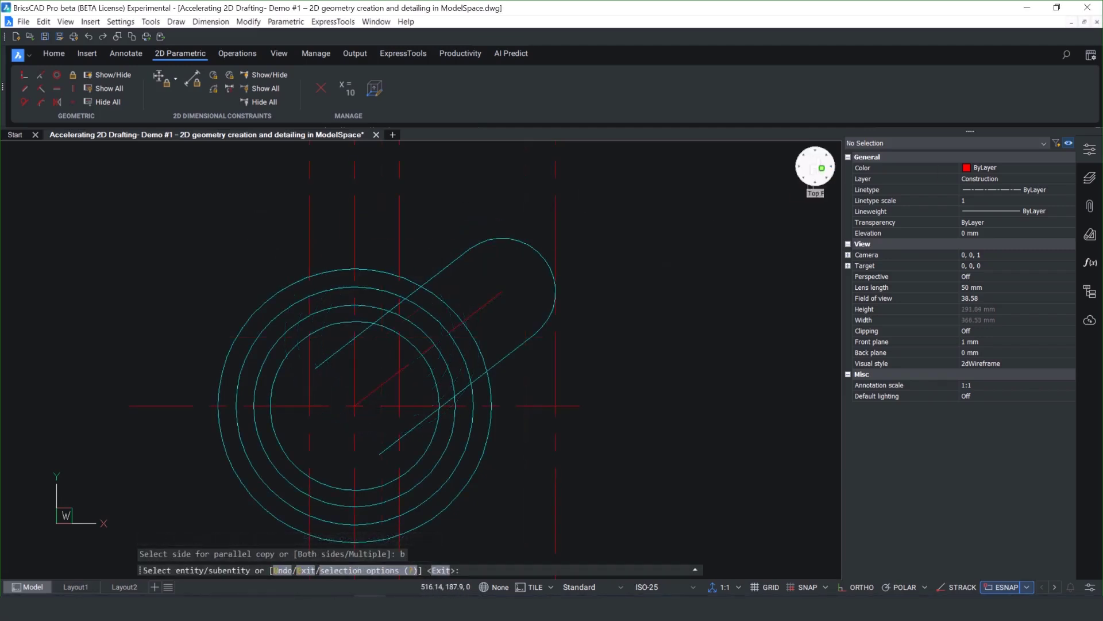
# Step: Trim the left vertical profile line between the outermost circle and the horizontal centre line
pyautogui.click(823, 167)
pyautogui.moveTo(862, 188)
pyautogui.click(979, 198)
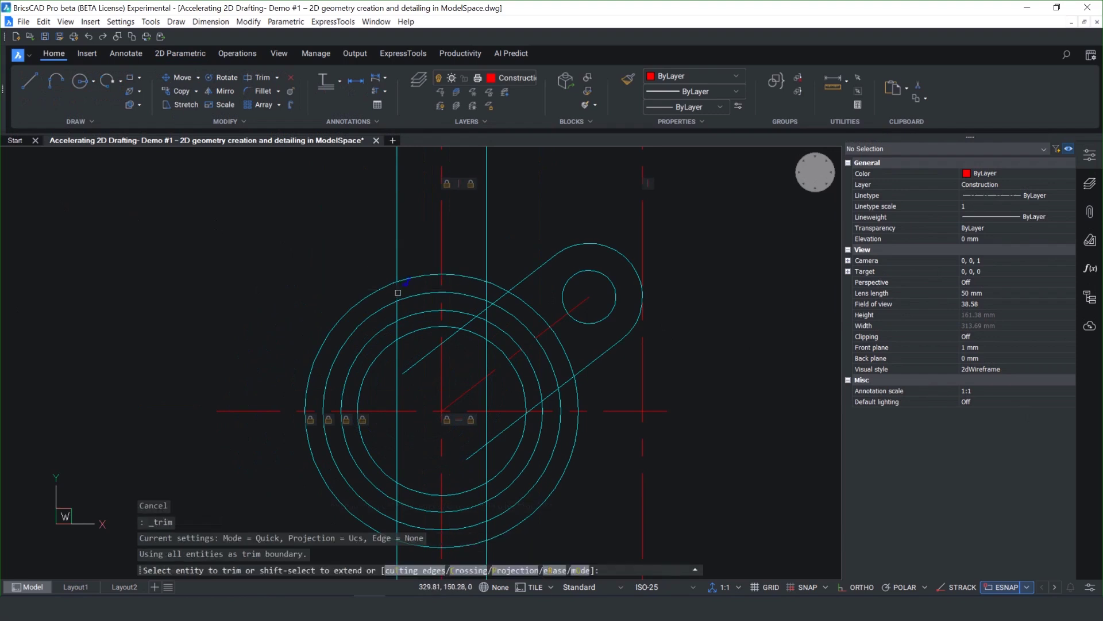
pyautogui.click(397, 292)
pyautogui.click(399, 312)
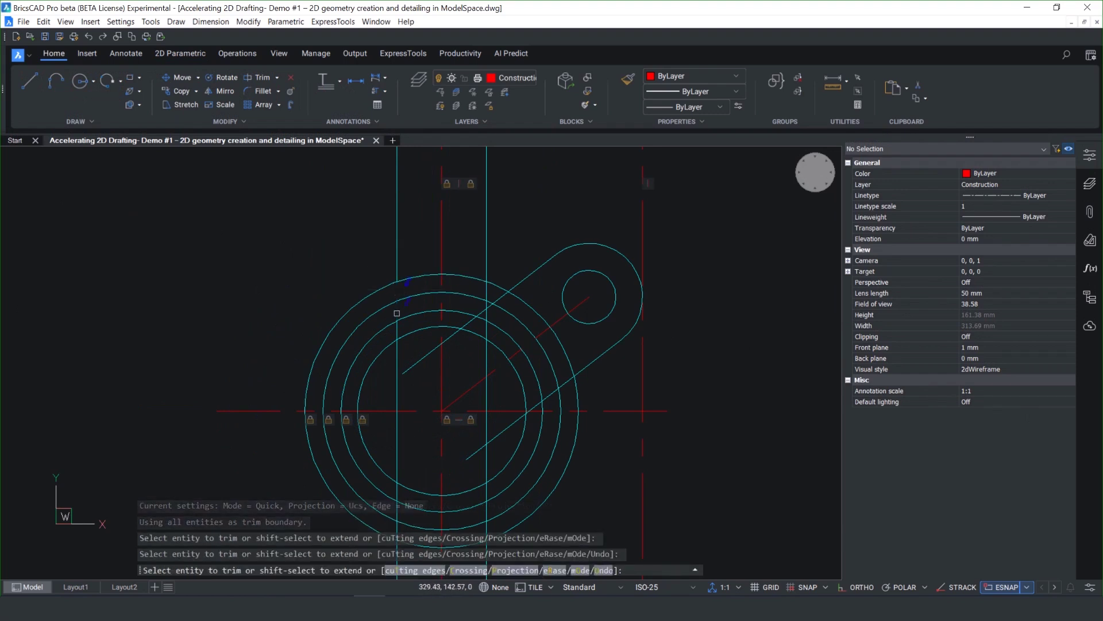
pyautogui.click(397, 333)
pyautogui.click(397, 379)
# Step: Trim the portions of the rounded arm's two inclined edges that run inside the concentric circles
pyautogui.click(434, 347)
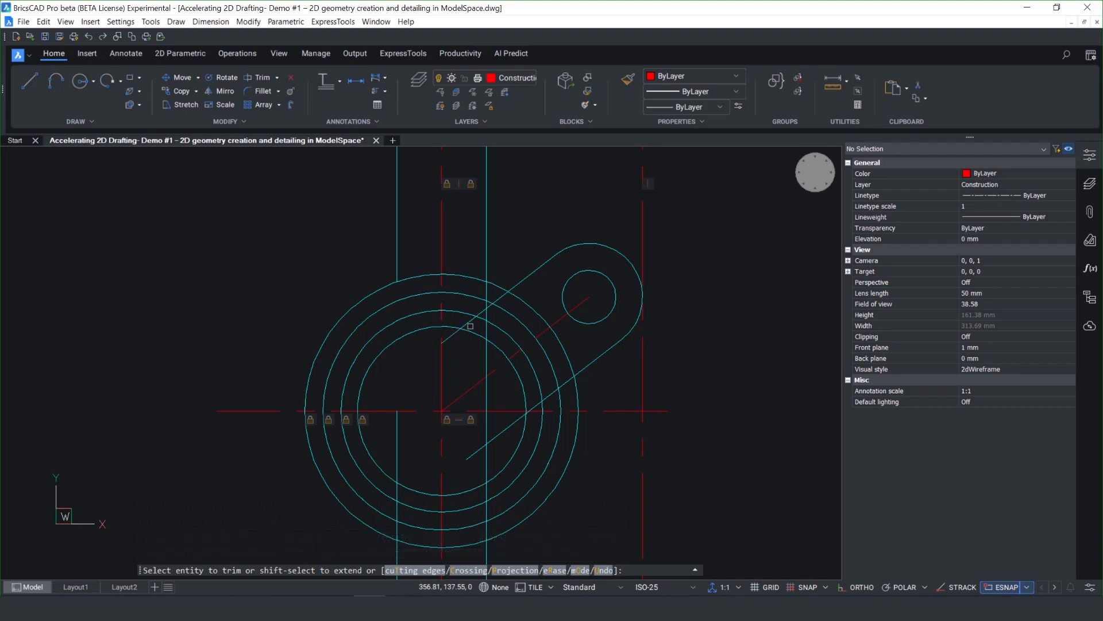
pyautogui.click(479, 316)
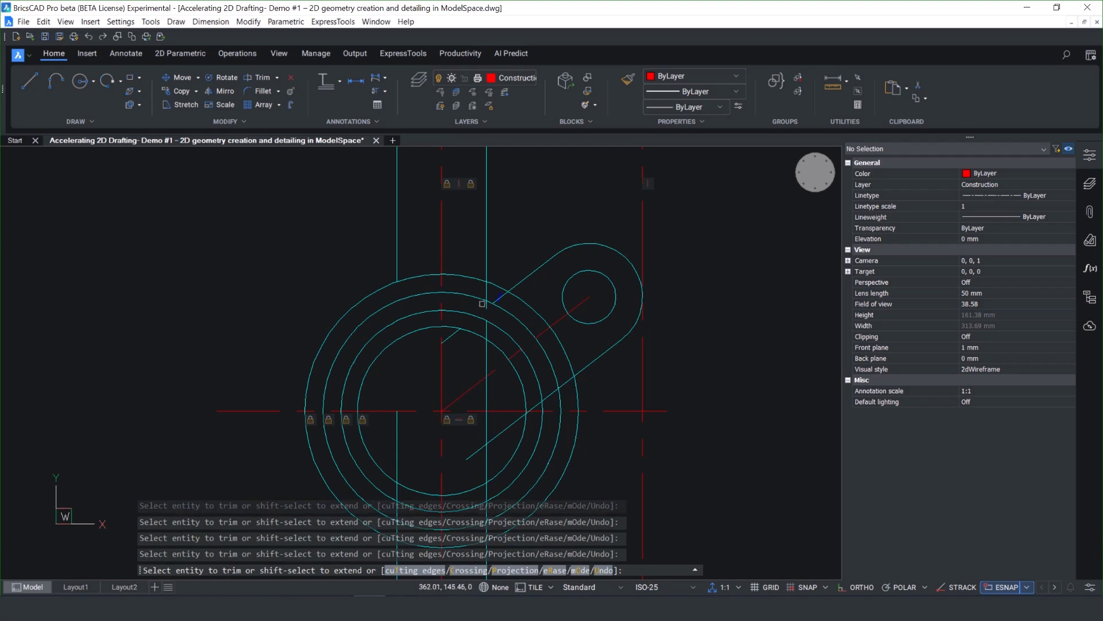
pyautogui.click(485, 310)
pyautogui.click(484, 305)
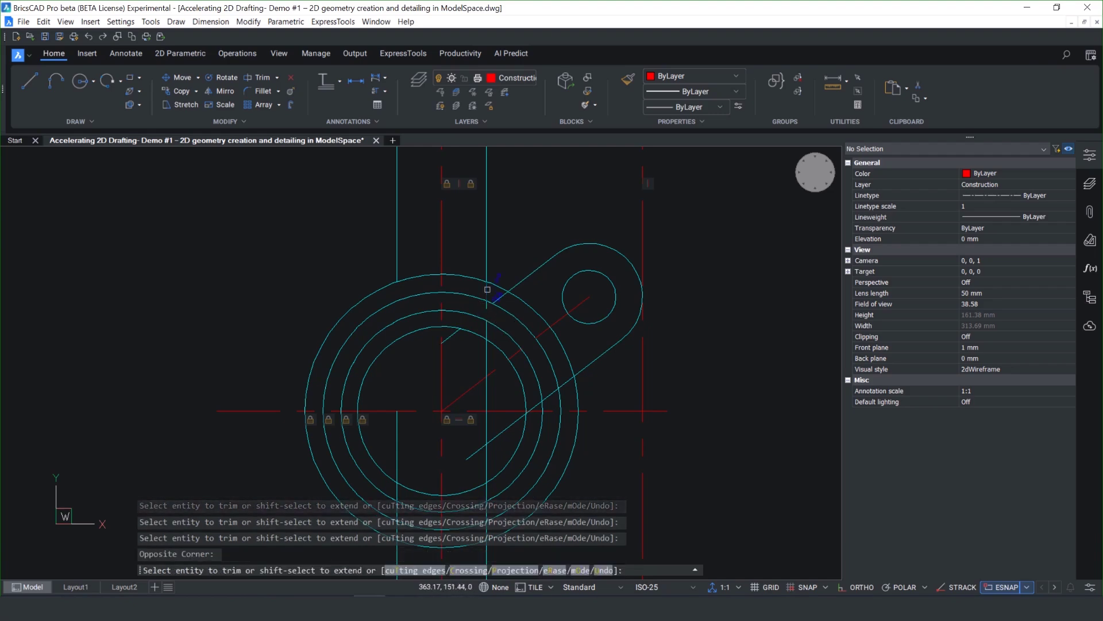
pyautogui.click(496, 299)
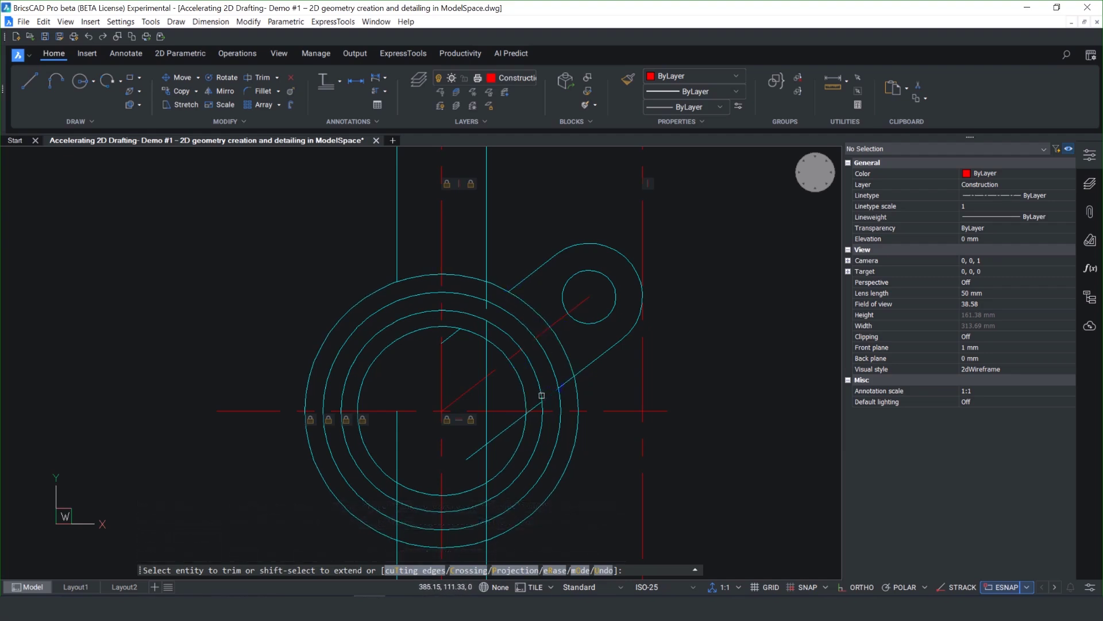
pyautogui.click(540, 394)
pyautogui.click(540, 403)
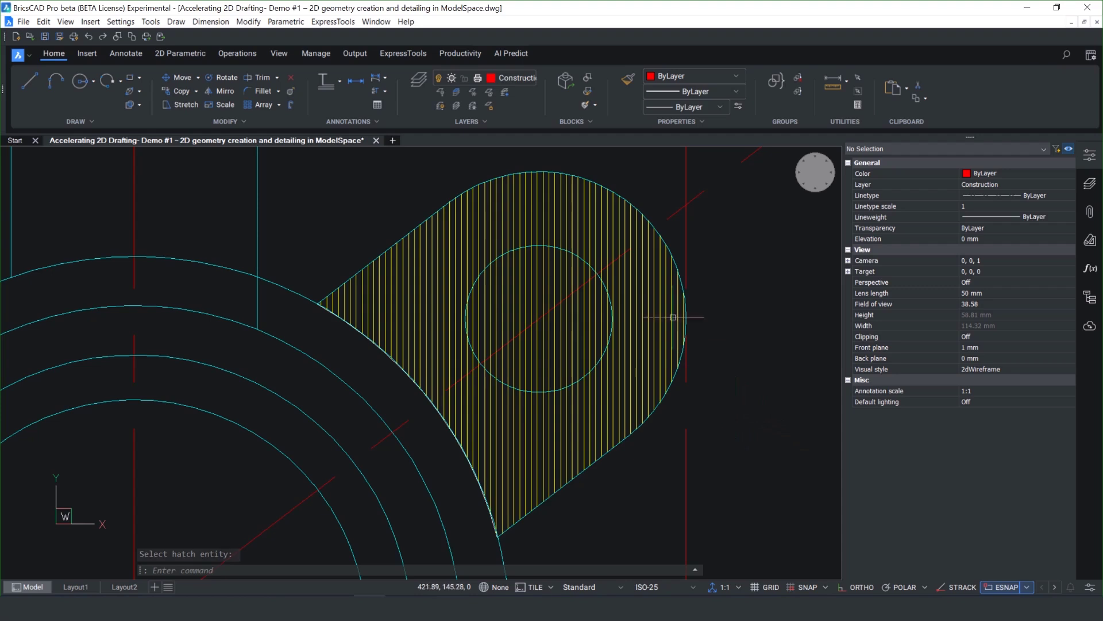
# Step: Trim away the hatch inside the rounded arm's hole circle, and the remaining hatch around it
pyautogui.moveTo(657, 277)
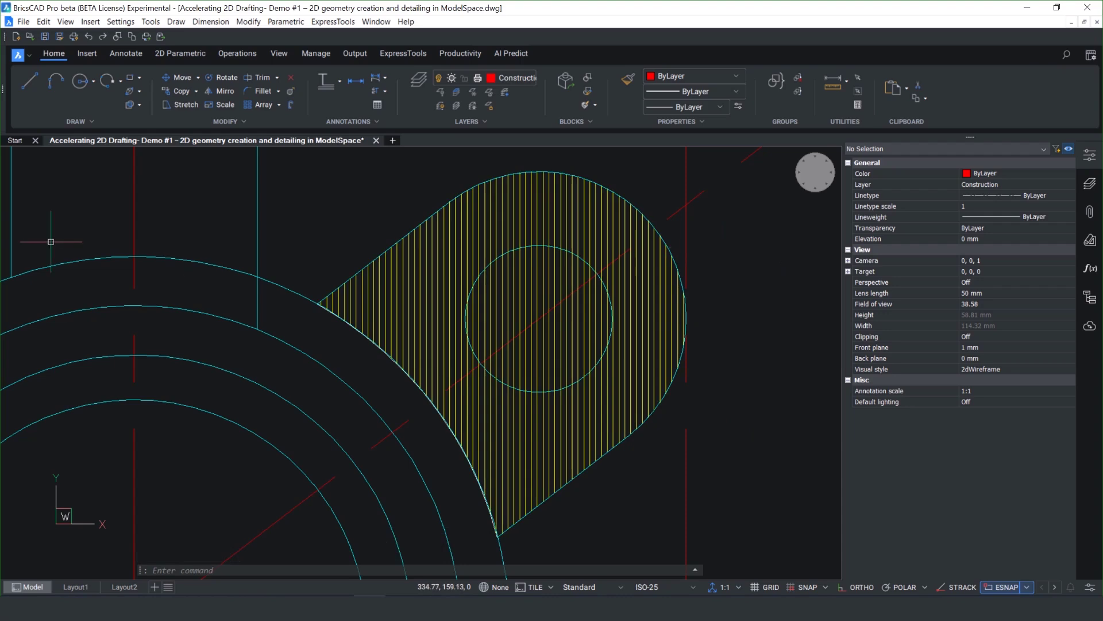
pyautogui.rightClick(331, 223)
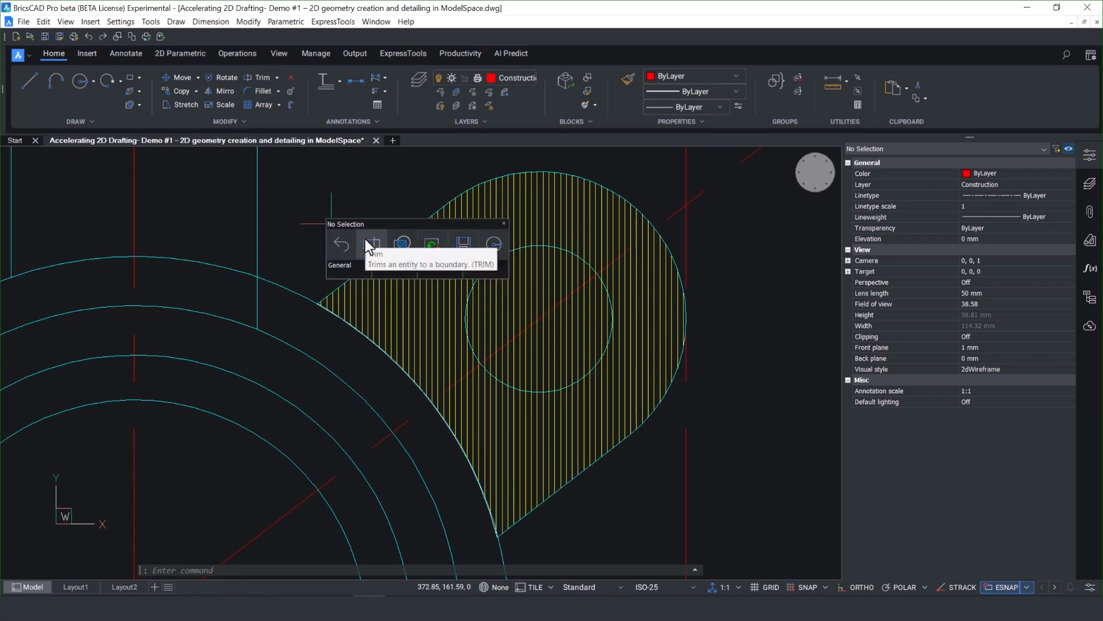
pyautogui.click(365, 239)
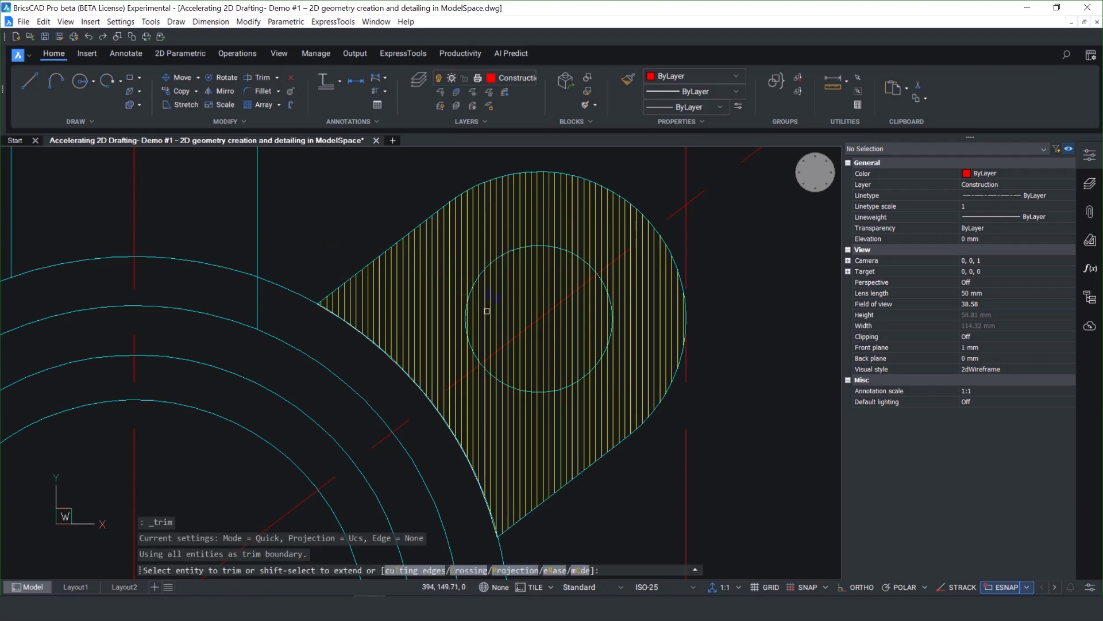
pyautogui.click(488, 308)
pyautogui.click(527, 337)
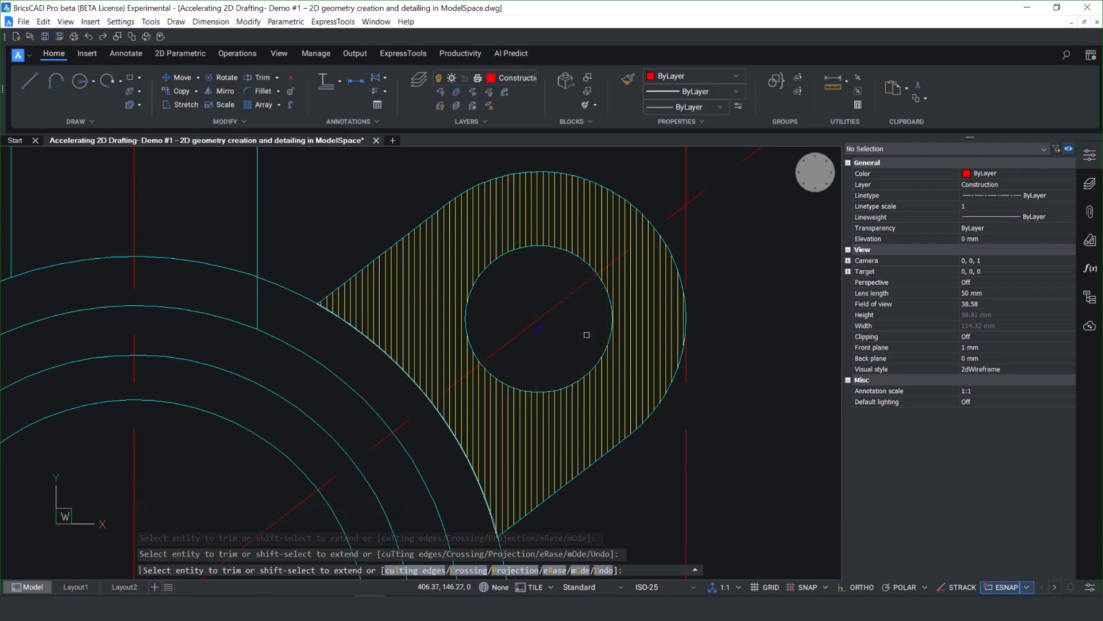
pyautogui.click(632, 325)
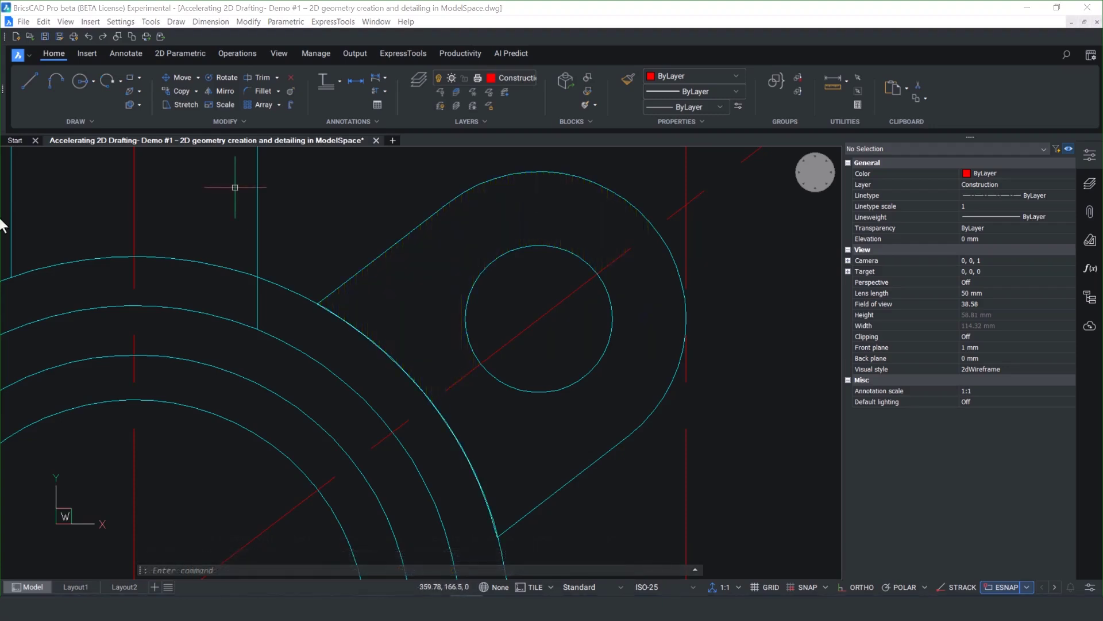
# Step: Pick the arc that overlaps the outermost circle at the base of the rounded arm and move it to layer 0
pyautogui.moveTo(368, 335)
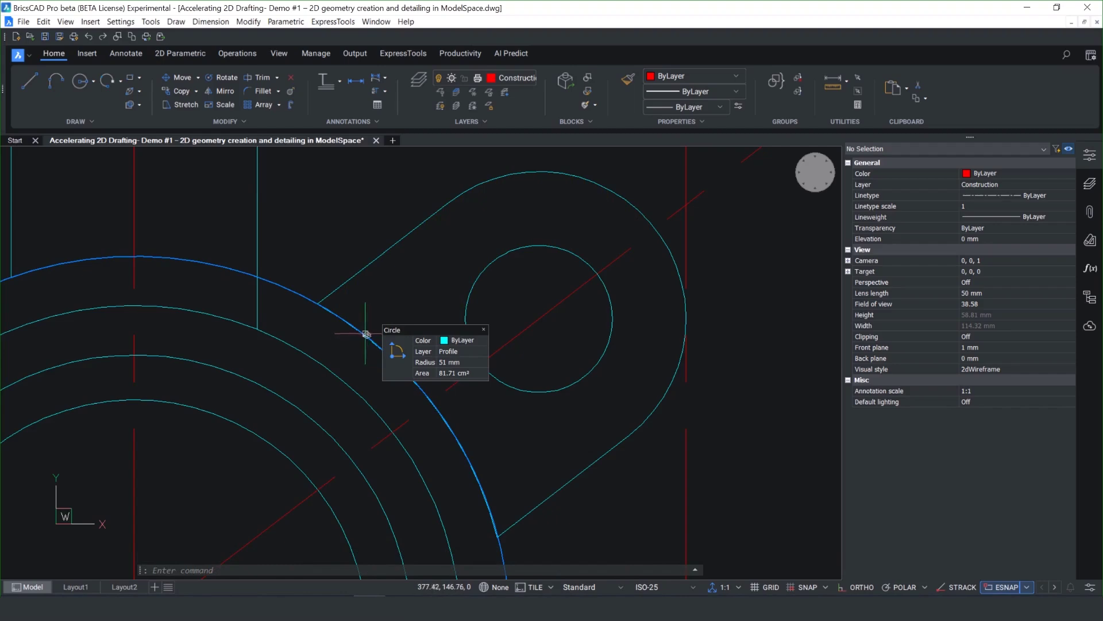
pyautogui.click(359, 330)
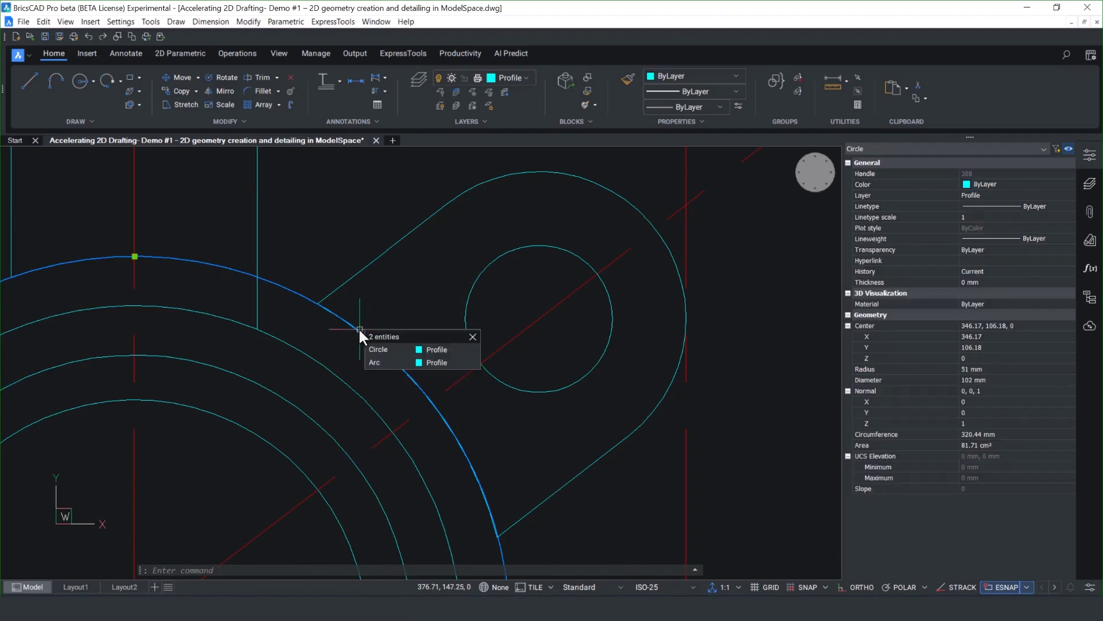
pyautogui.click(381, 361)
pyautogui.moveTo(449, 360)
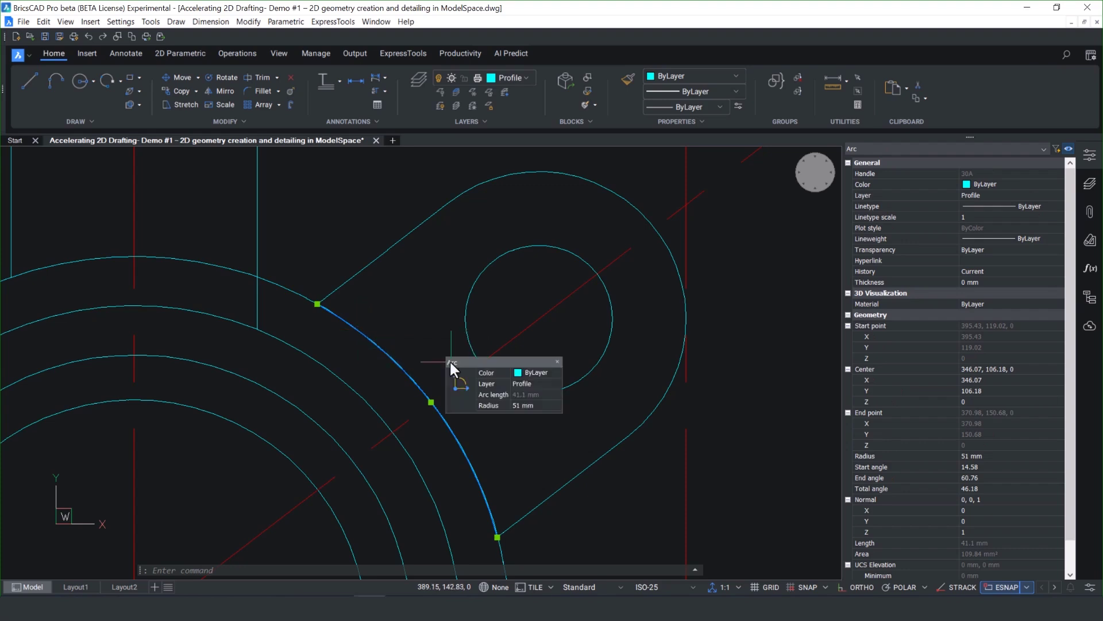
pyautogui.click(557, 381)
pyautogui.click(557, 383)
pyautogui.click(546, 396)
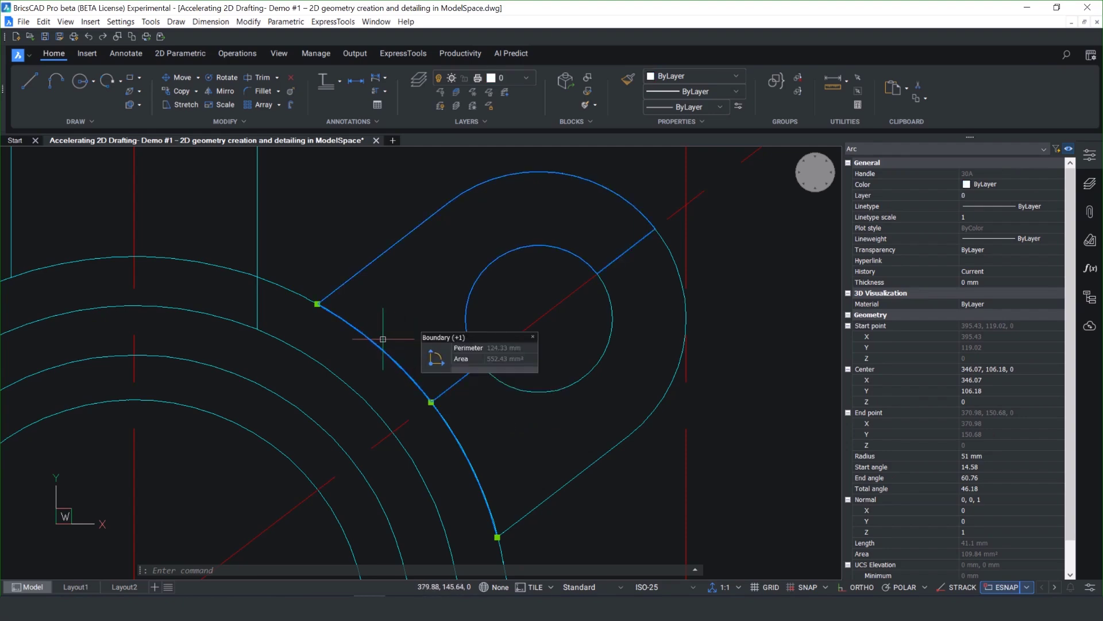
pyautogui.moveTo(377, 368)
pyautogui.press('Escape')
# Step: Mirror the rounded arm and its hole circle about the horizontal centre line, keeping the original entities
pyautogui.hotkey('ctrl', 'z')
pyautogui.click(347, 244)
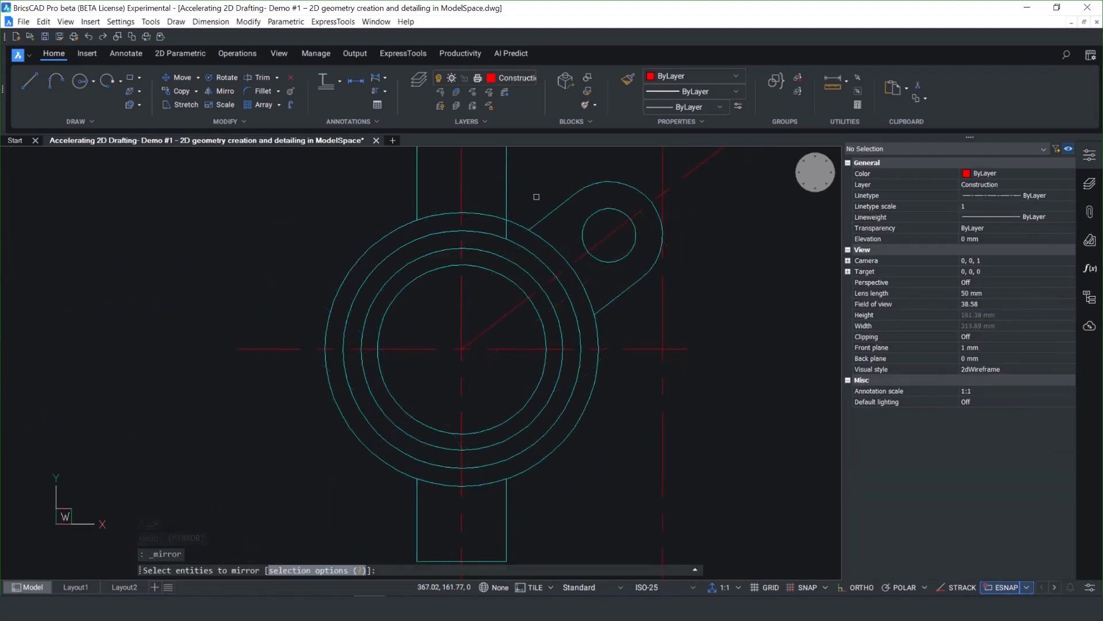
pyautogui.click(543, 217)
pyautogui.click(585, 219)
pyautogui.press('Return')
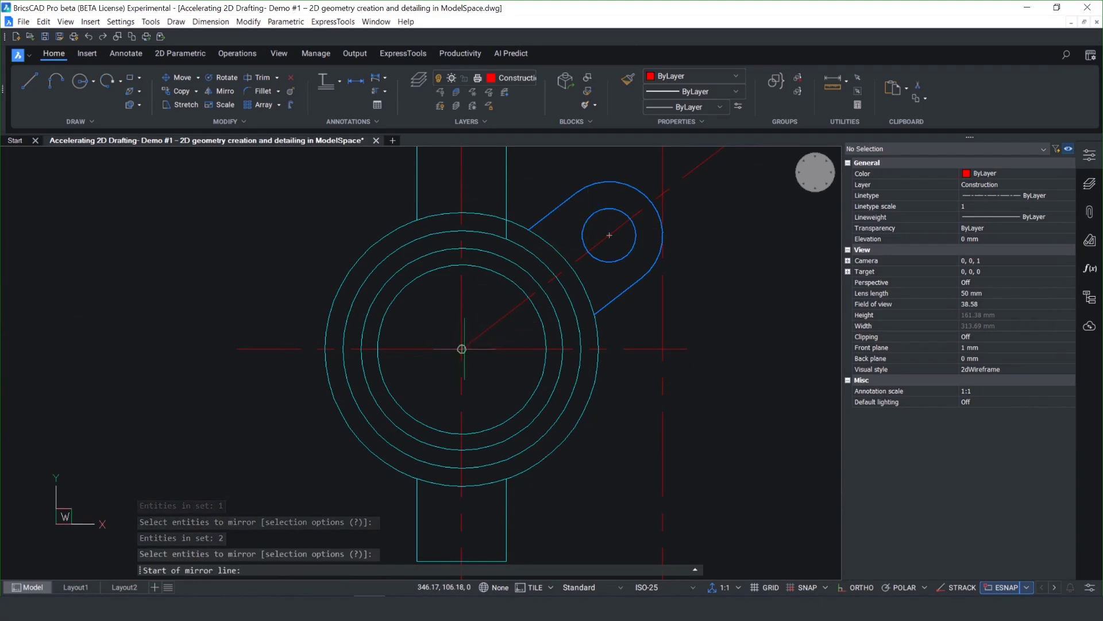
pyautogui.click(462, 349)
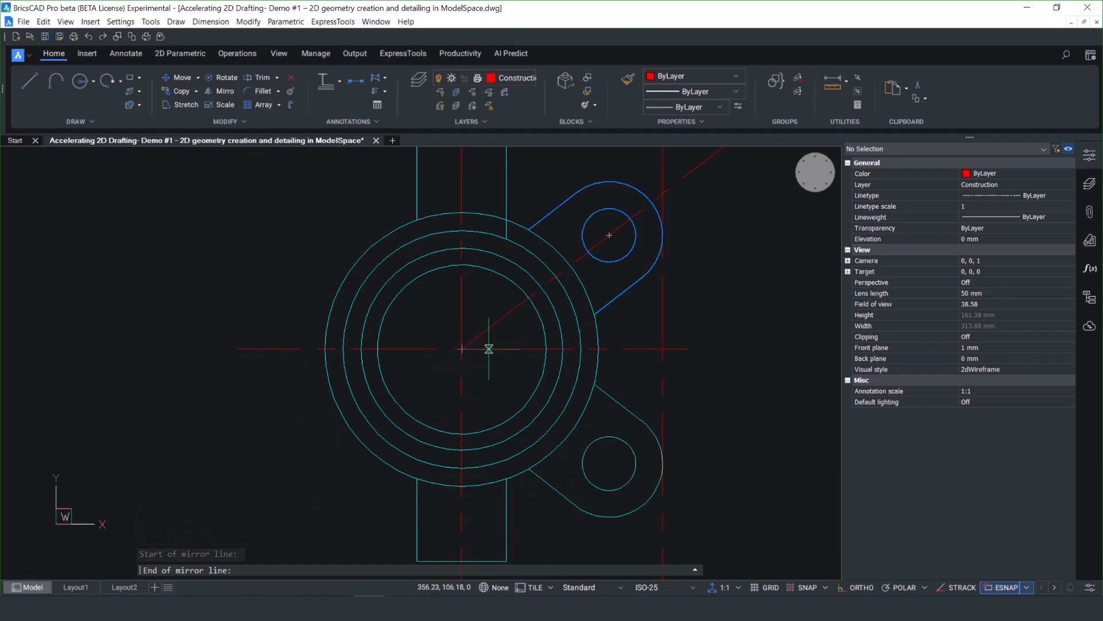
pyautogui.click(489, 349)
pyautogui.press('Return')
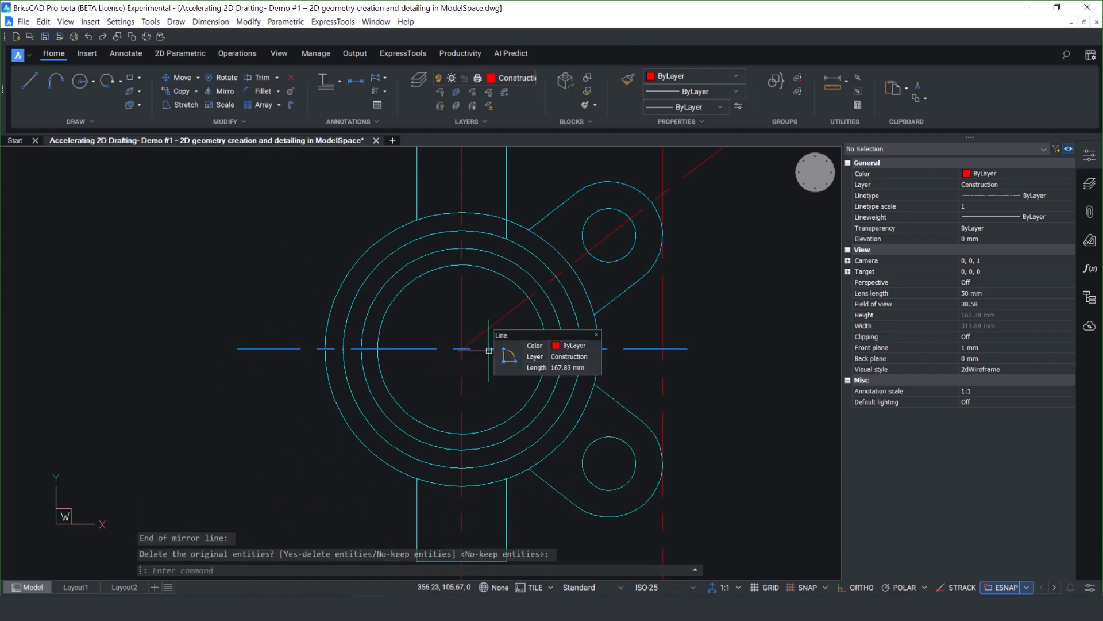
# Step: Mirror both rounded arms and their hole circles, starting the mirror line at the centre of the concentric circles
pyautogui.press('Escape')
pyautogui.rightClick(293, 258)
pyautogui.click(309, 274)
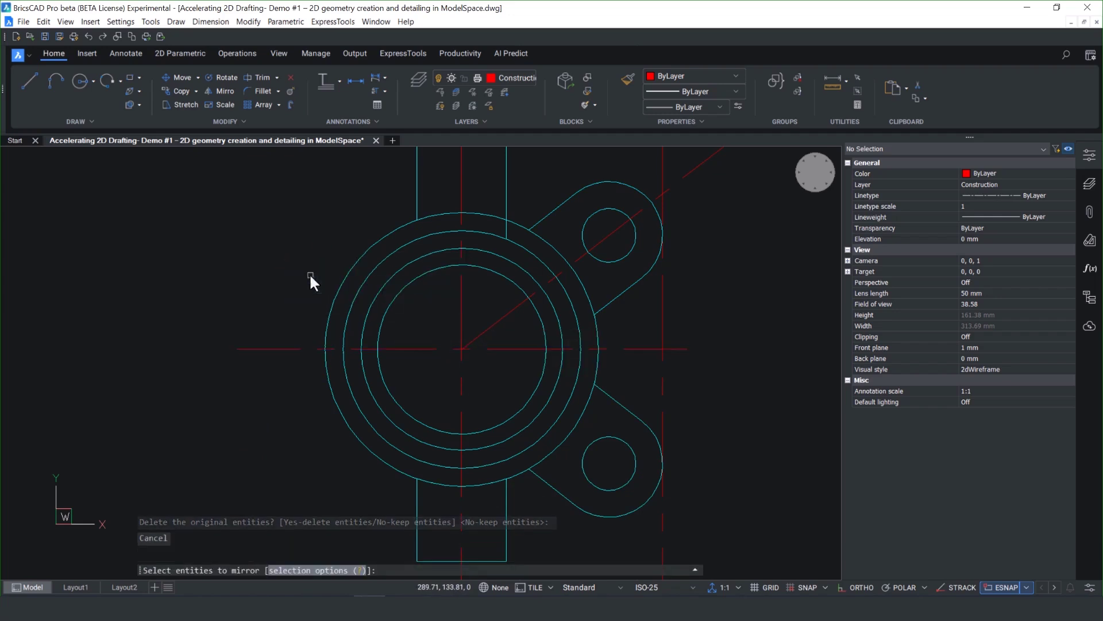
pyautogui.click(611, 302)
pyautogui.click(610, 263)
pyautogui.click(609, 395)
pyautogui.click(605, 437)
pyautogui.press('Return')
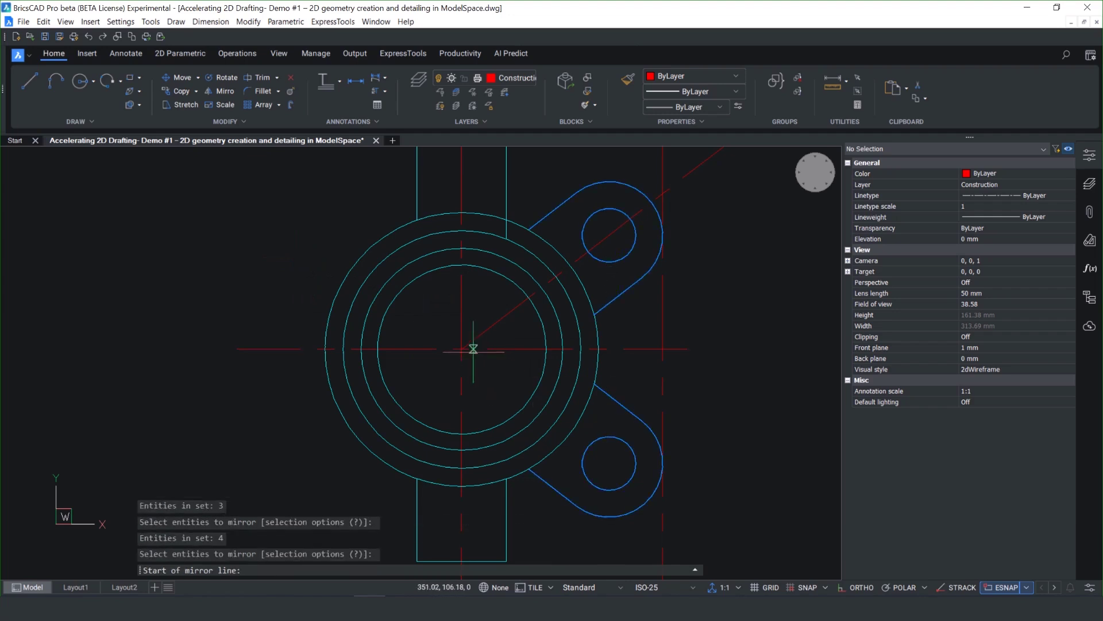
pyautogui.click(461, 348)
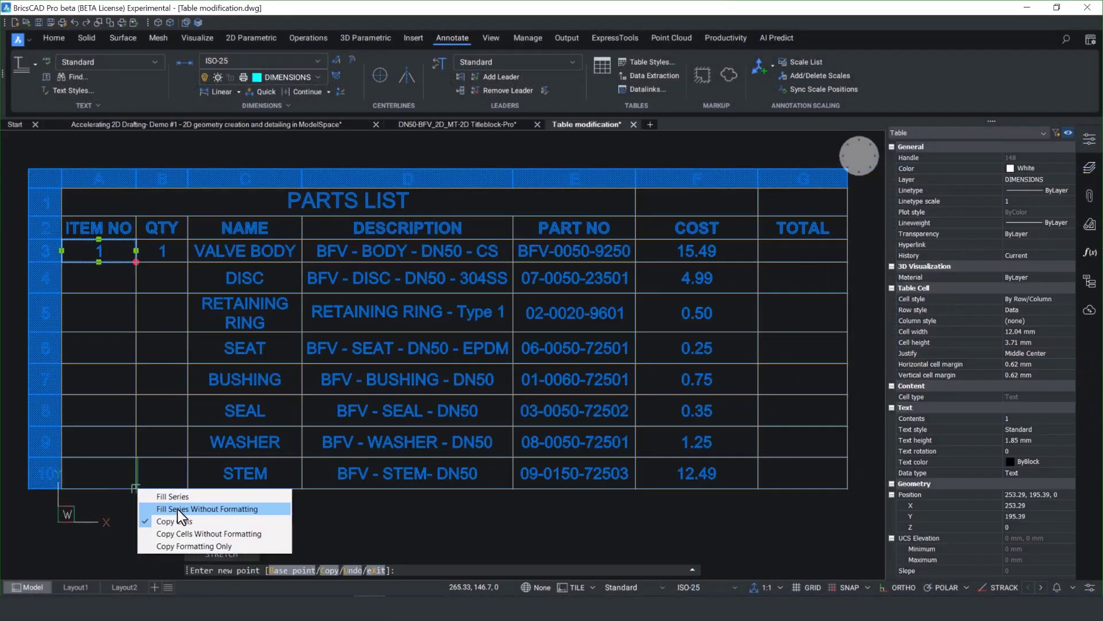
# Step: Fill the ITEM NO column of the parts list down to the STEM row as a series without formatting
pyautogui.click(178, 509)
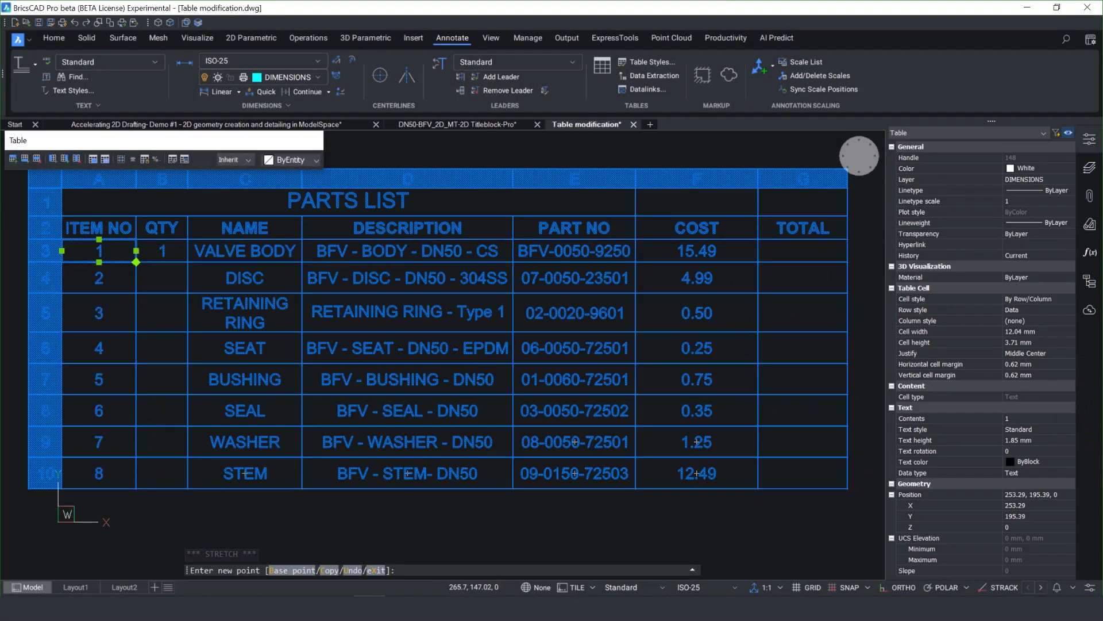
pyautogui.press('Escape')
pyautogui.press('Escape')
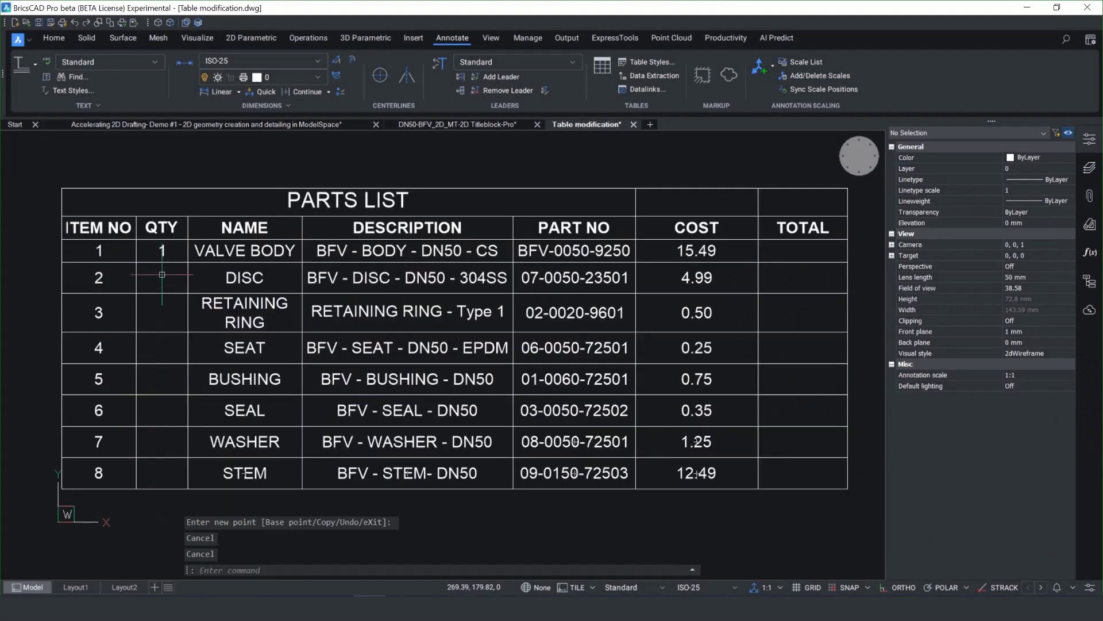
# Step: Copy the VALVE BODY row's QTY cell down the column to the STEM row
pyautogui.click(162, 264)
pyautogui.click(168, 255)
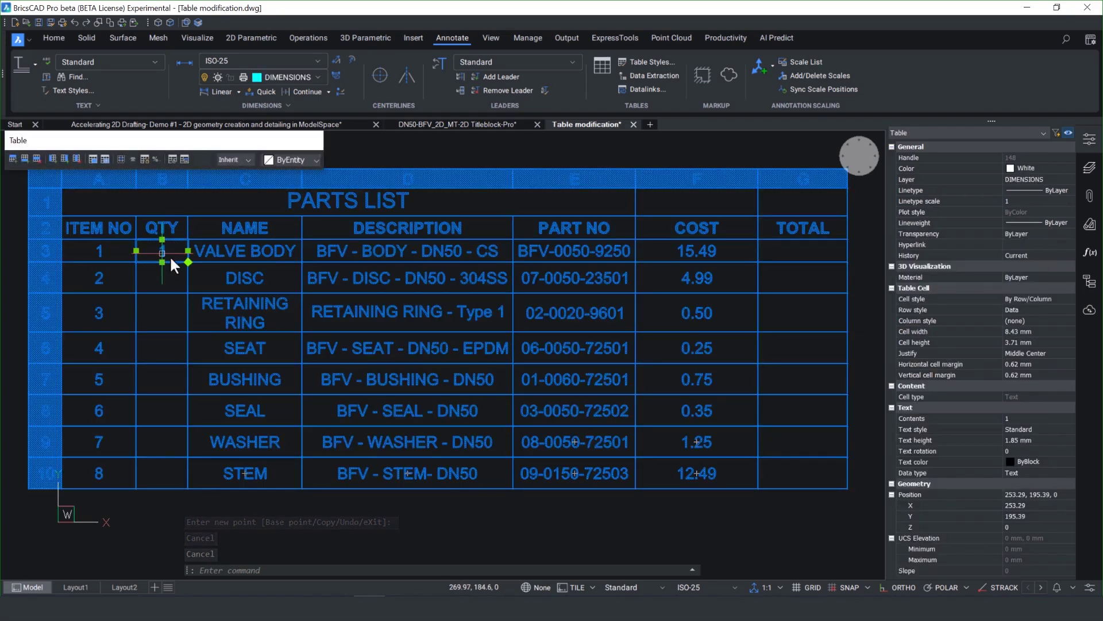
pyautogui.click(187, 262)
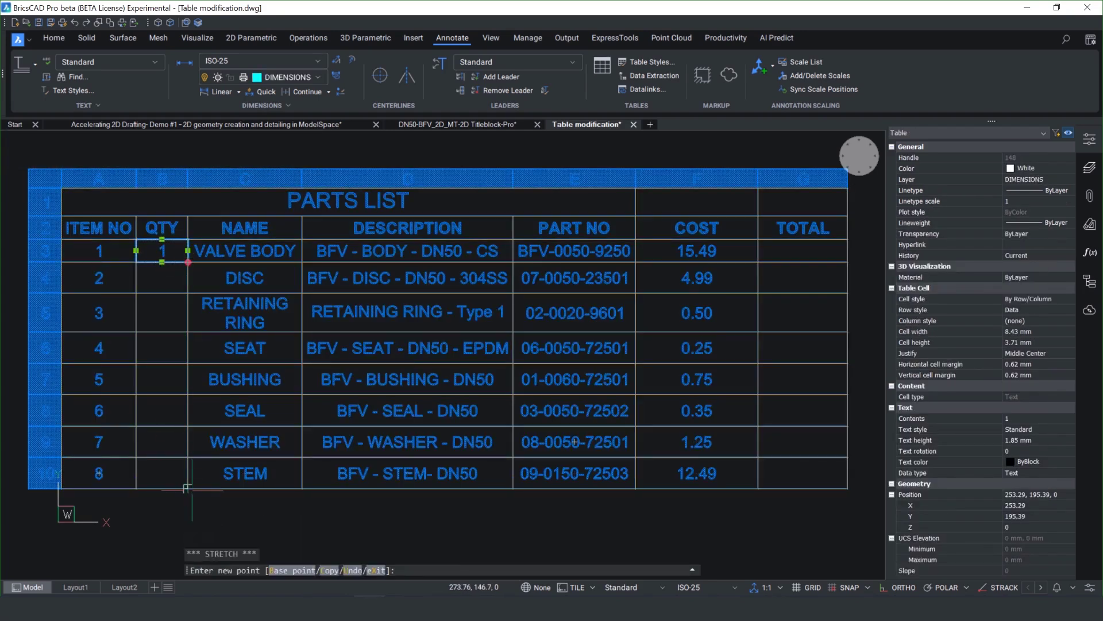
pyautogui.rightClick(188, 489)
pyautogui.click(219, 521)
pyautogui.click(190, 495)
pyautogui.press('Escape')
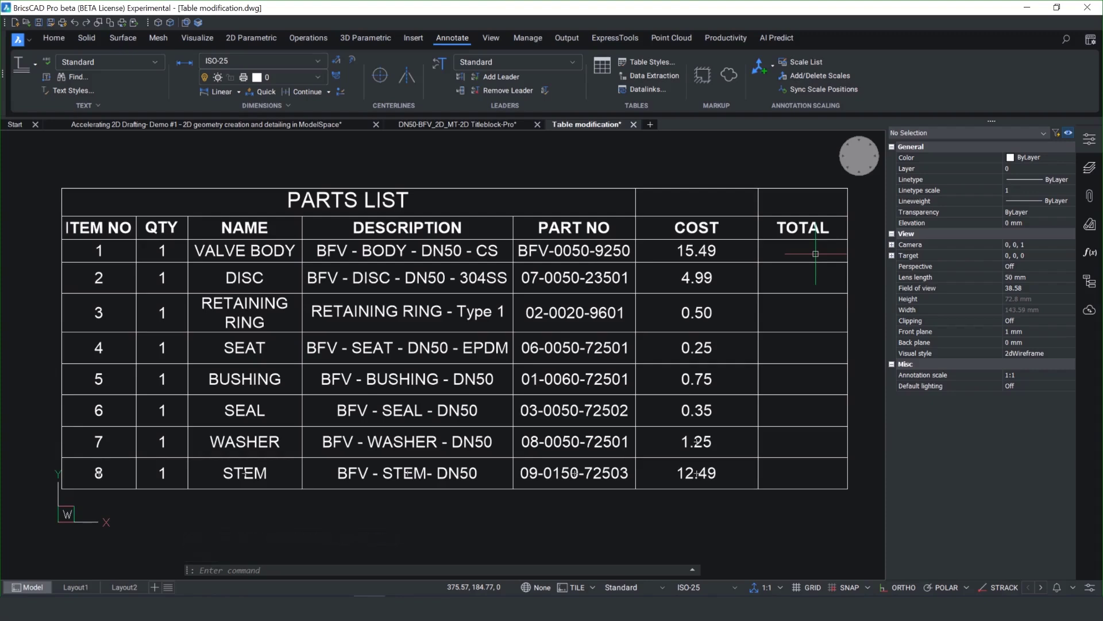
# Step: Enter the formula =f3*b3 in the TOTAL cell of the VALVE BODY row
pyautogui.click(816, 253)
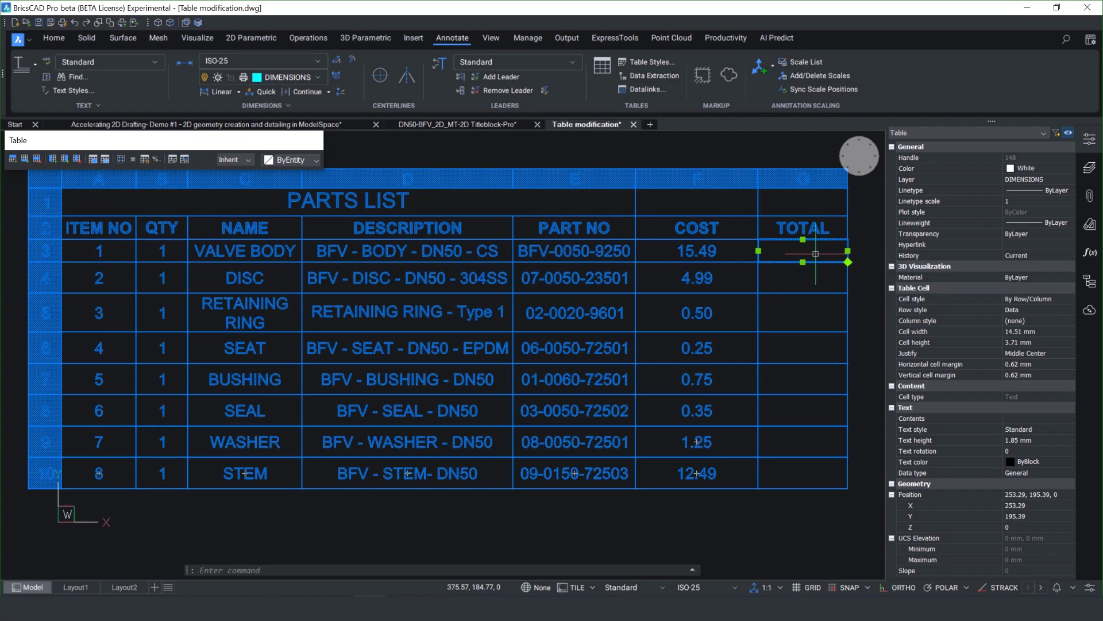
pyautogui.doubleClick(816, 254)
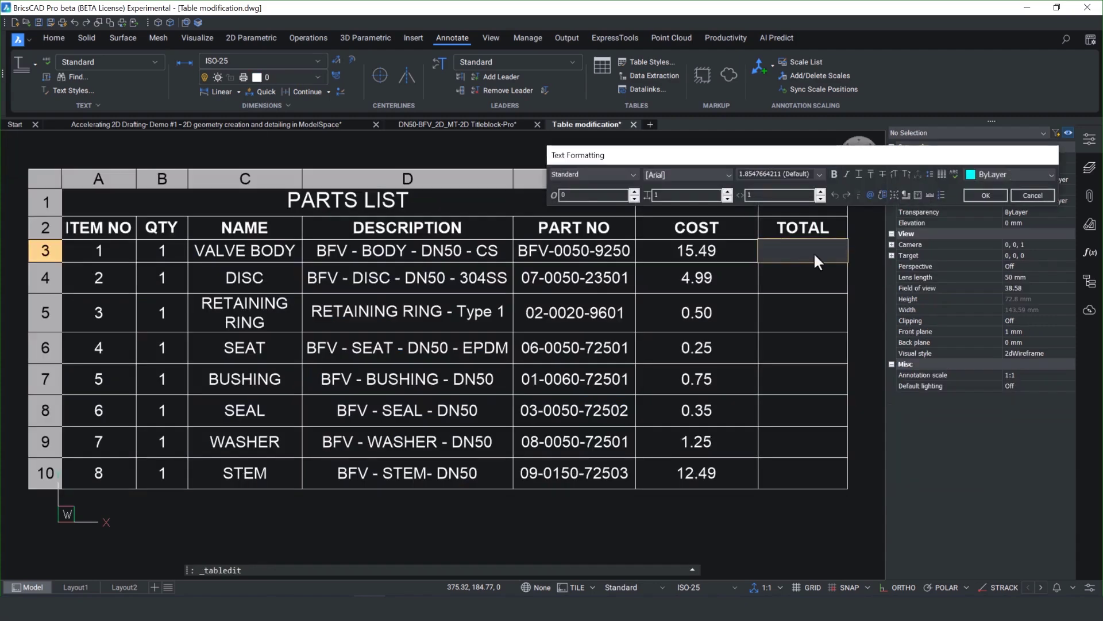
pyautogui.write('=f3*b3')
pyautogui.press('Return')
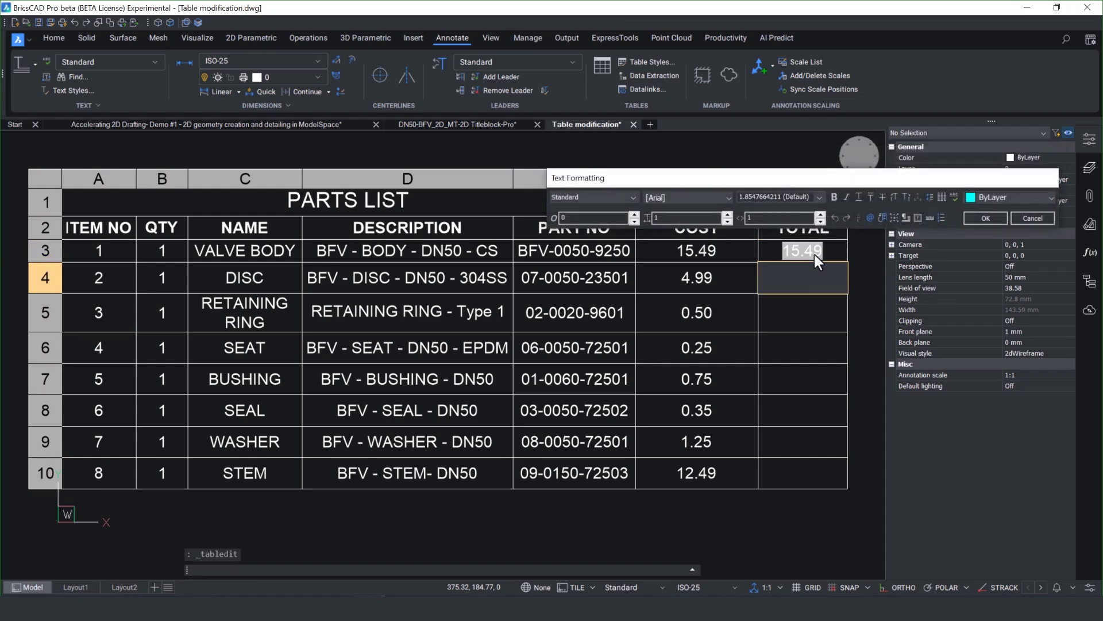
pyautogui.click(866, 247)
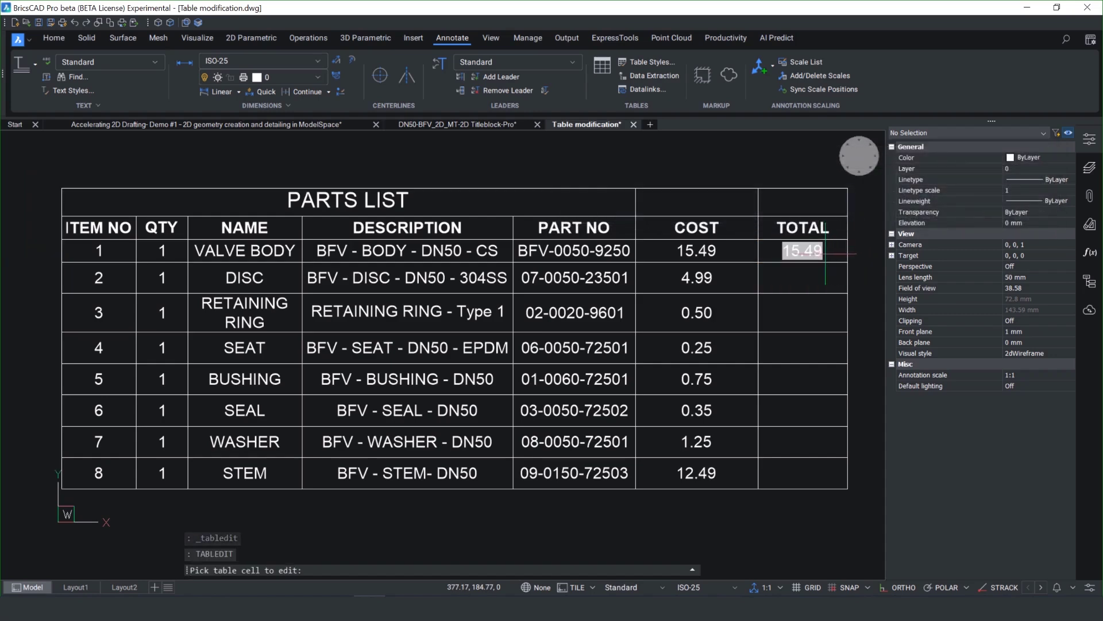
# Step: Fill the TOTAL formula down to the STEM row as a series without formatting
pyautogui.click(845, 260)
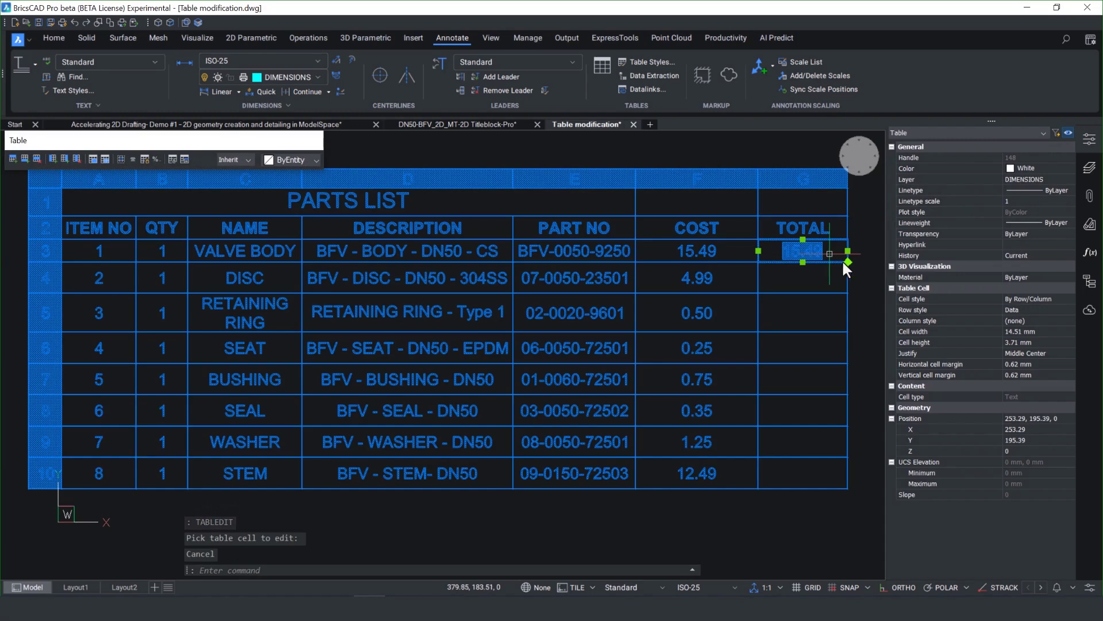
pyautogui.click(847, 261)
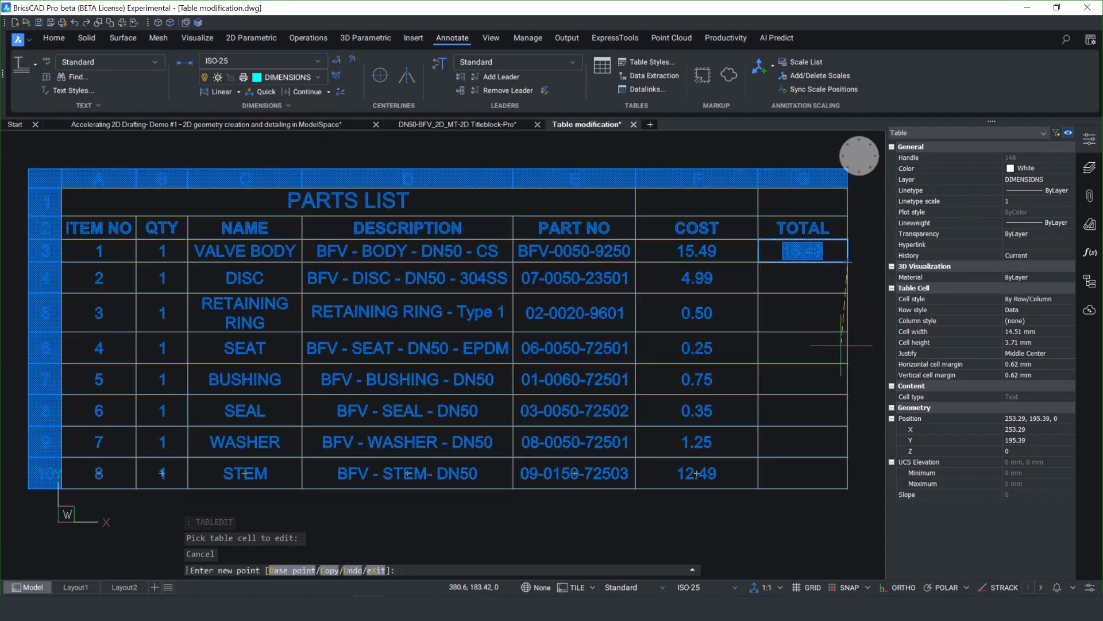
pyautogui.click(847, 488)
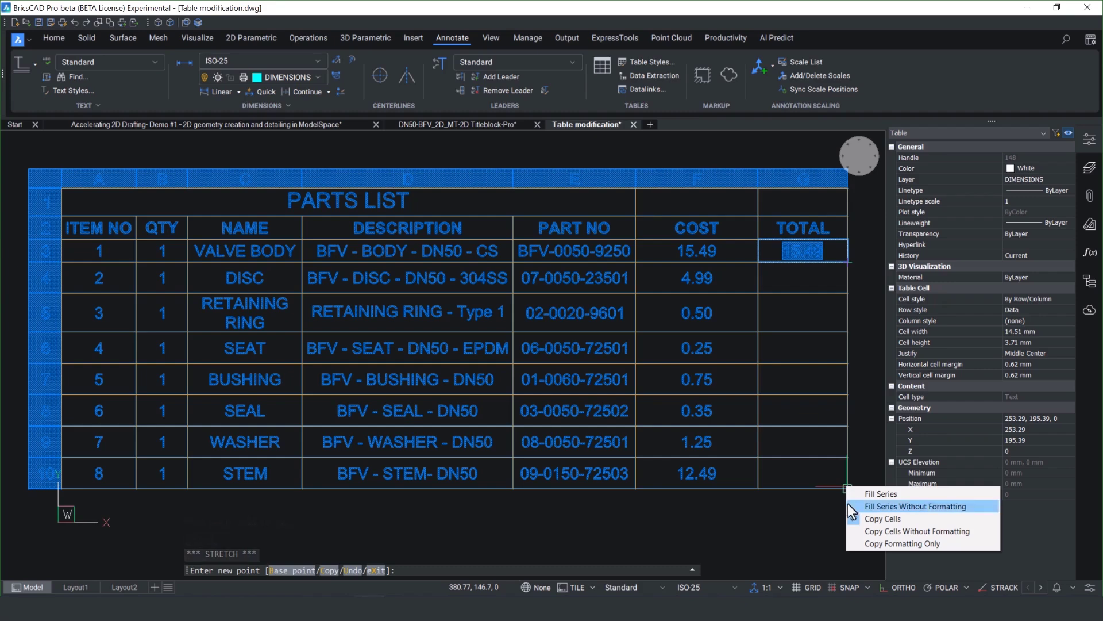
pyautogui.click(857, 506)
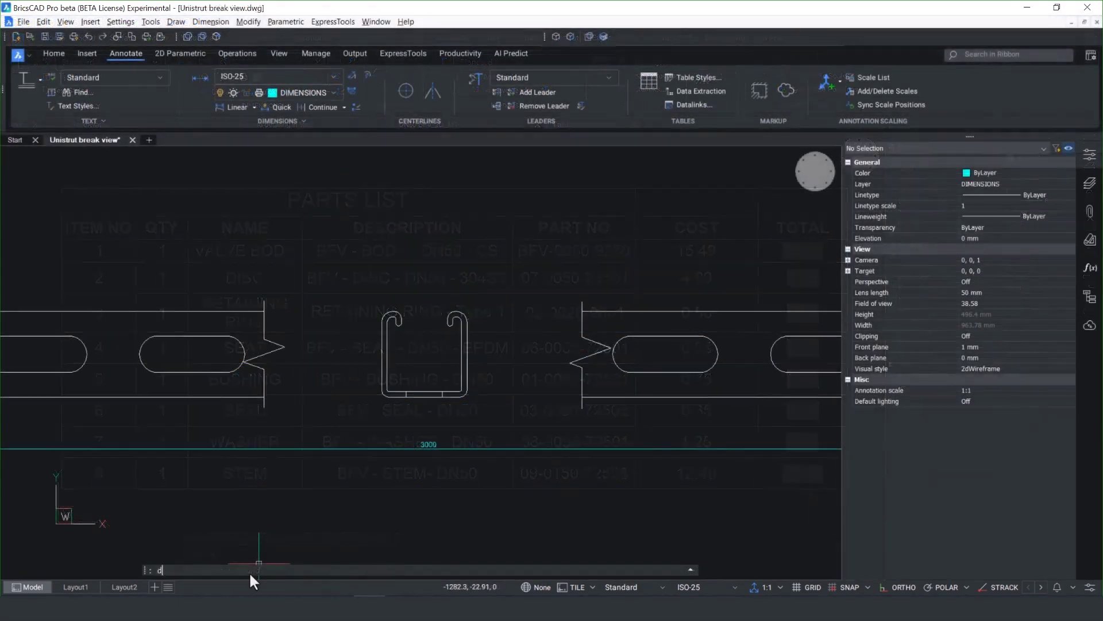
# Step: Add a jogged radius dimension to the channel section's lower-right outer corner arc, placing the jog outside the corner
pyautogui.write('imjo')
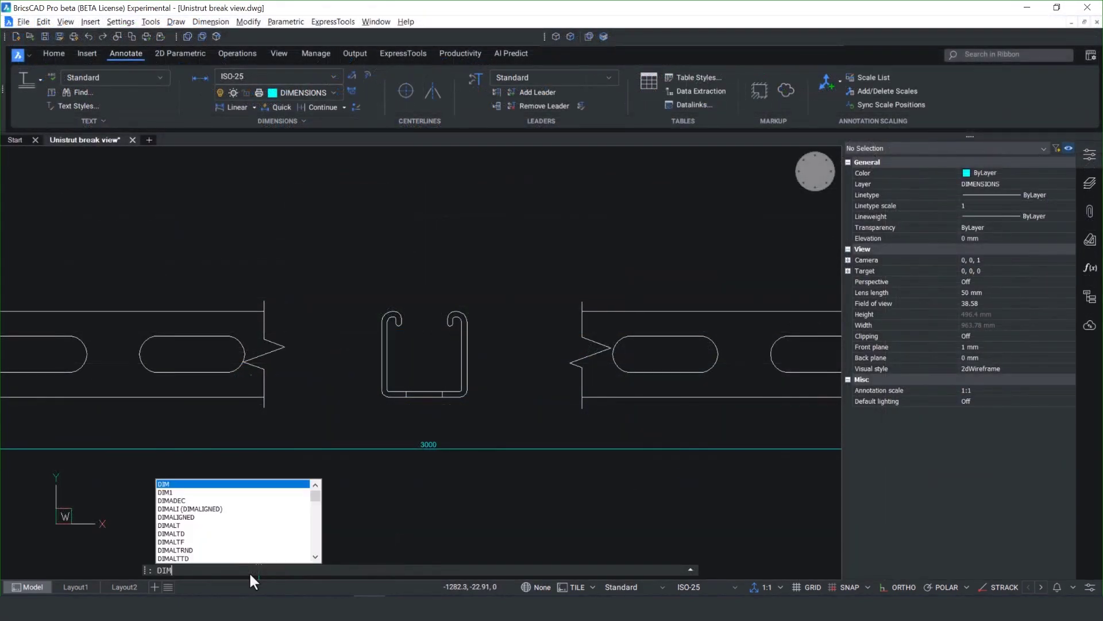
pyautogui.write('gge')
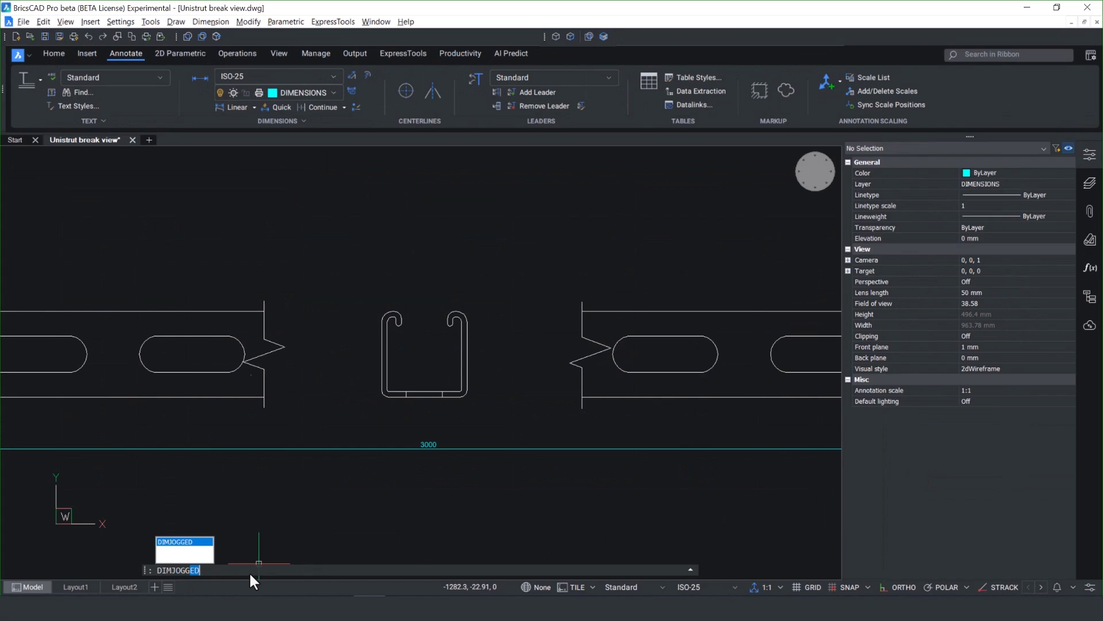
pyautogui.press('Return')
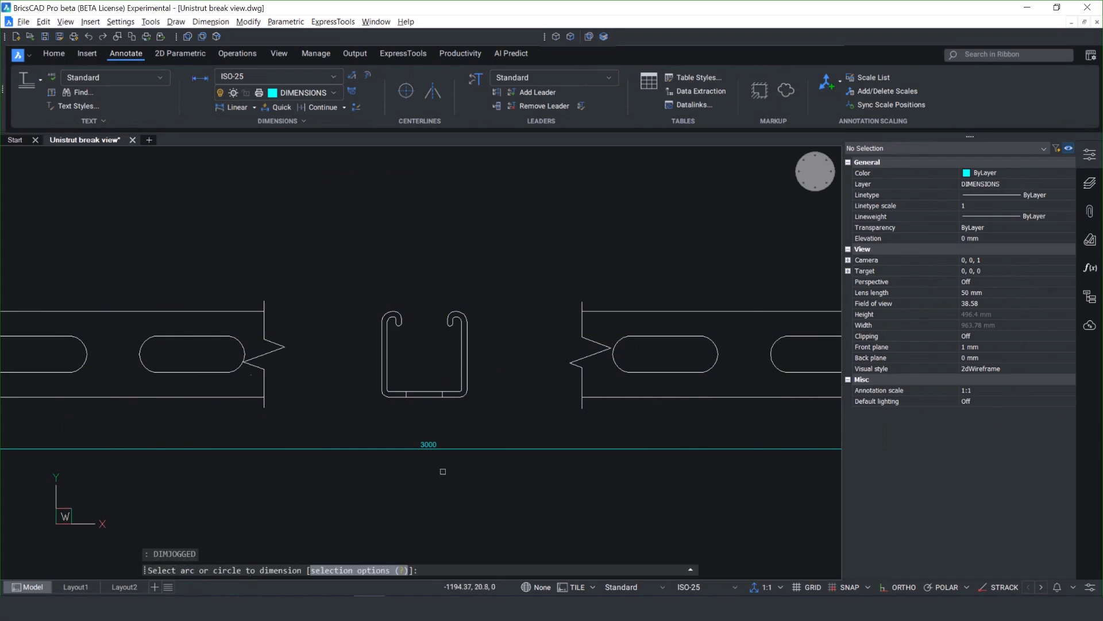
pyautogui.click(464, 393)
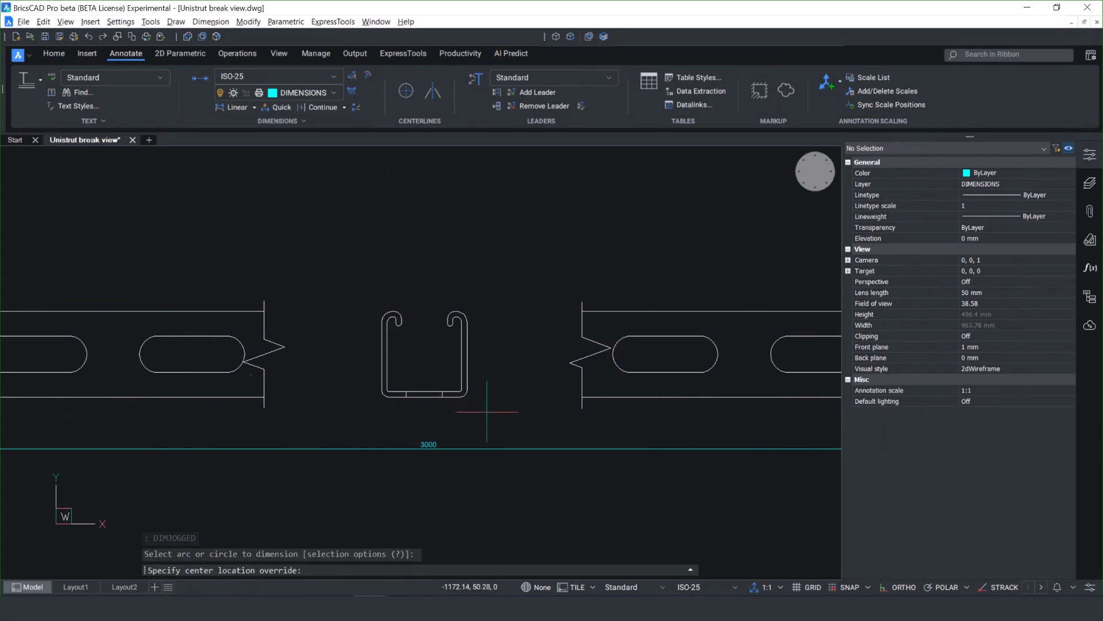
pyautogui.click(486, 409)
pyautogui.scroll(10, 486, 409)
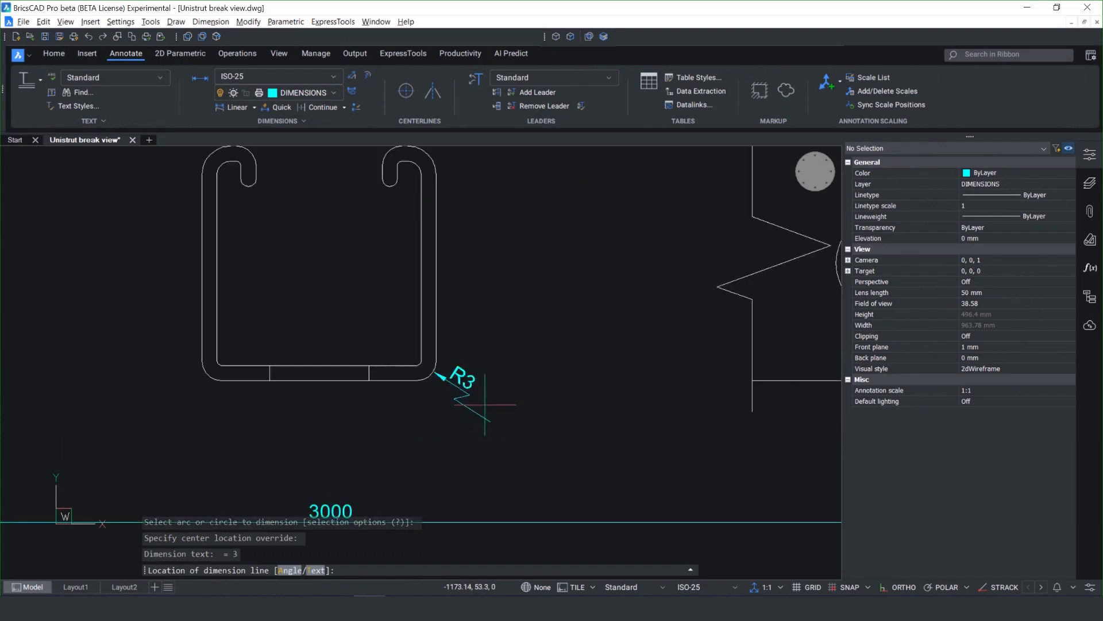
pyautogui.click(479, 406)
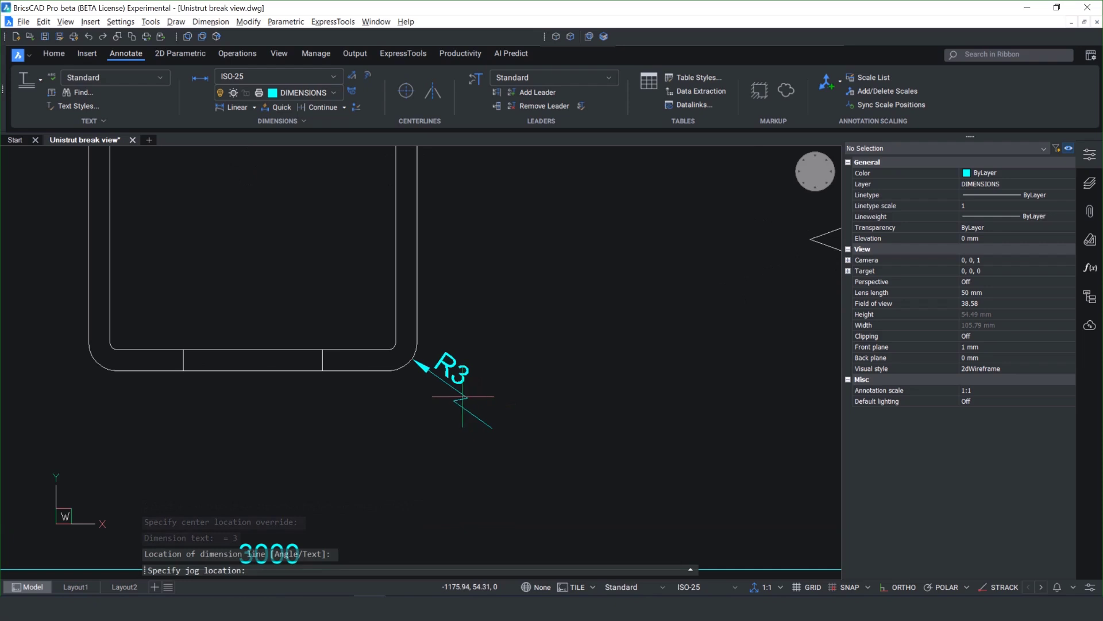
pyautogui.click(462, 398)
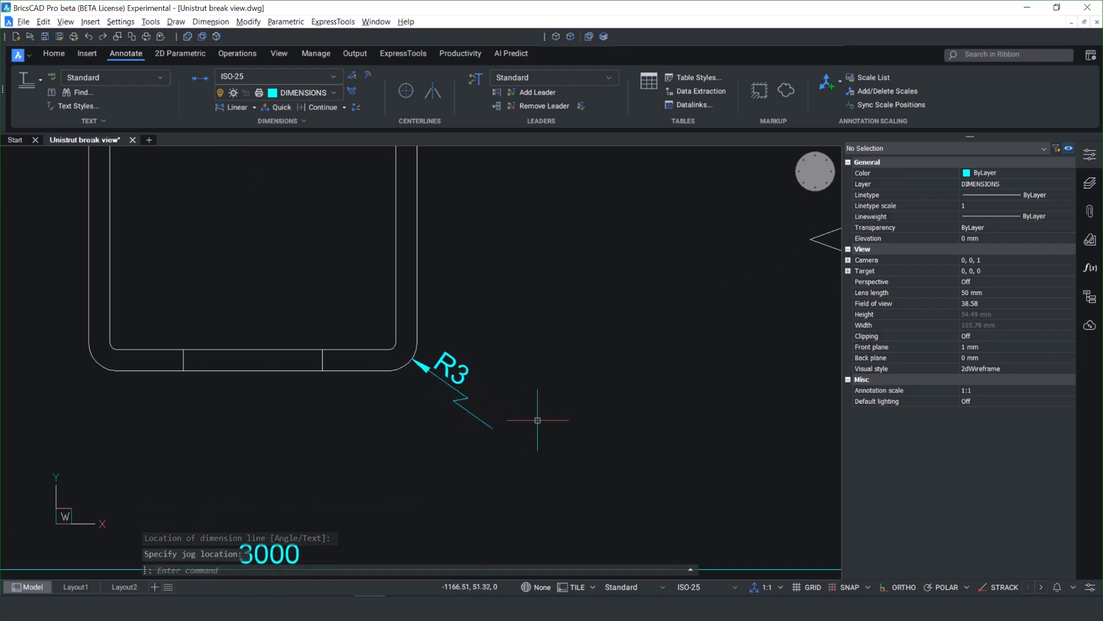
# Step: Add a jog line to the 3000 overall length dimension, just to the right of its text
pyautogui.rightClick(818, 177)
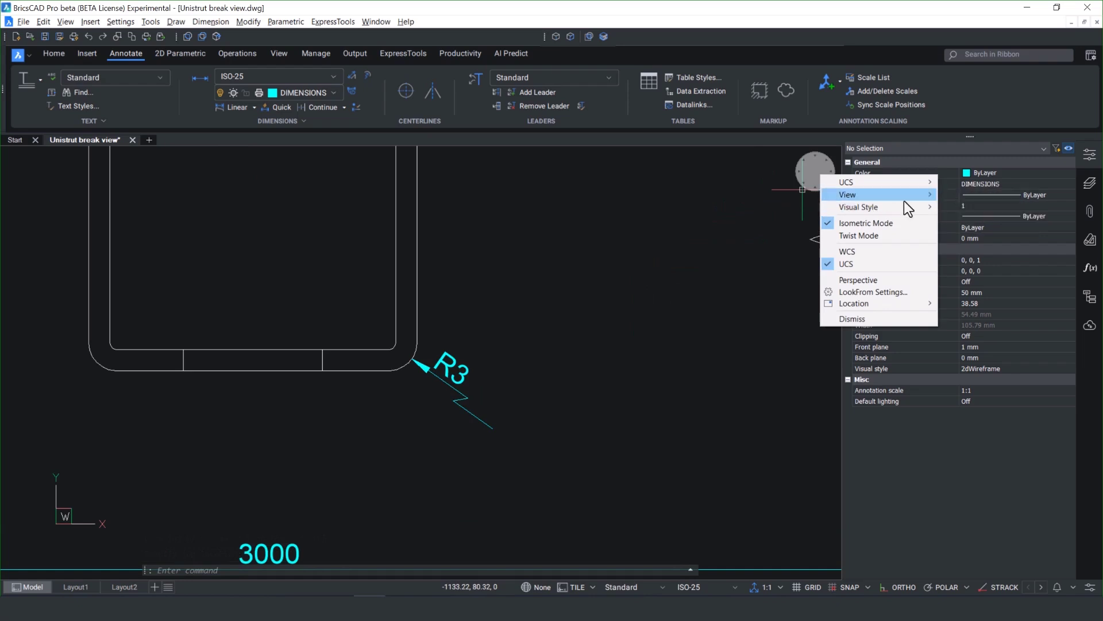
pyautogui.moveTo(849, 195)
pyautogui.click(949, 194)
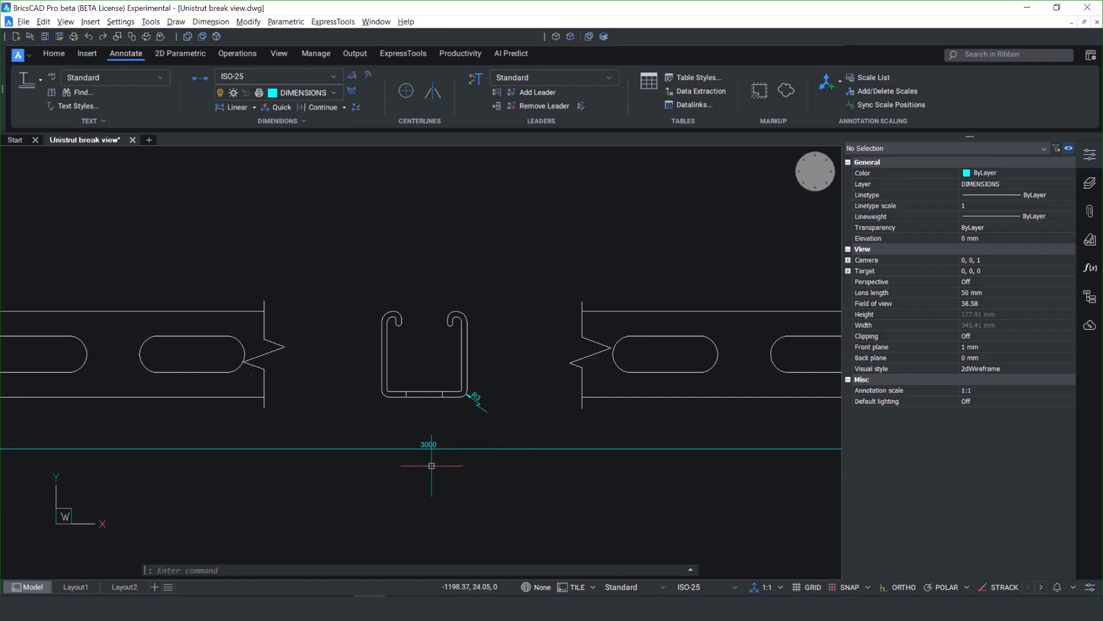
pyautogui.click(251, 570)
pyautogui.write('DIMJOGLINE')
pyautogui.press('Return')
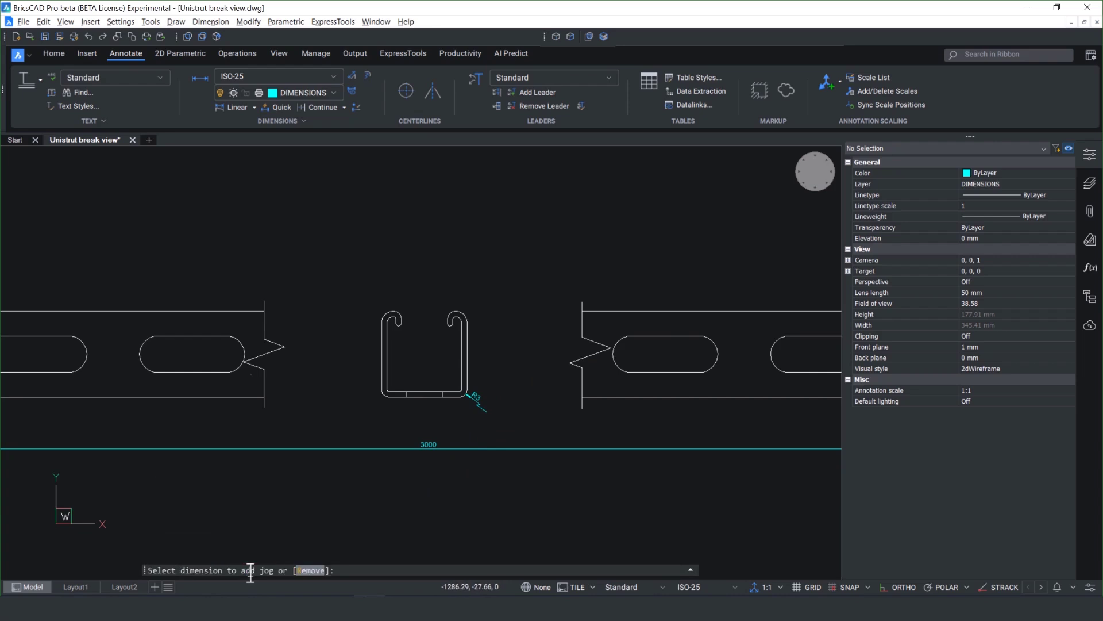
pyautogui.scroll(4, 419, 469)
pyautogui.click(506, 418)
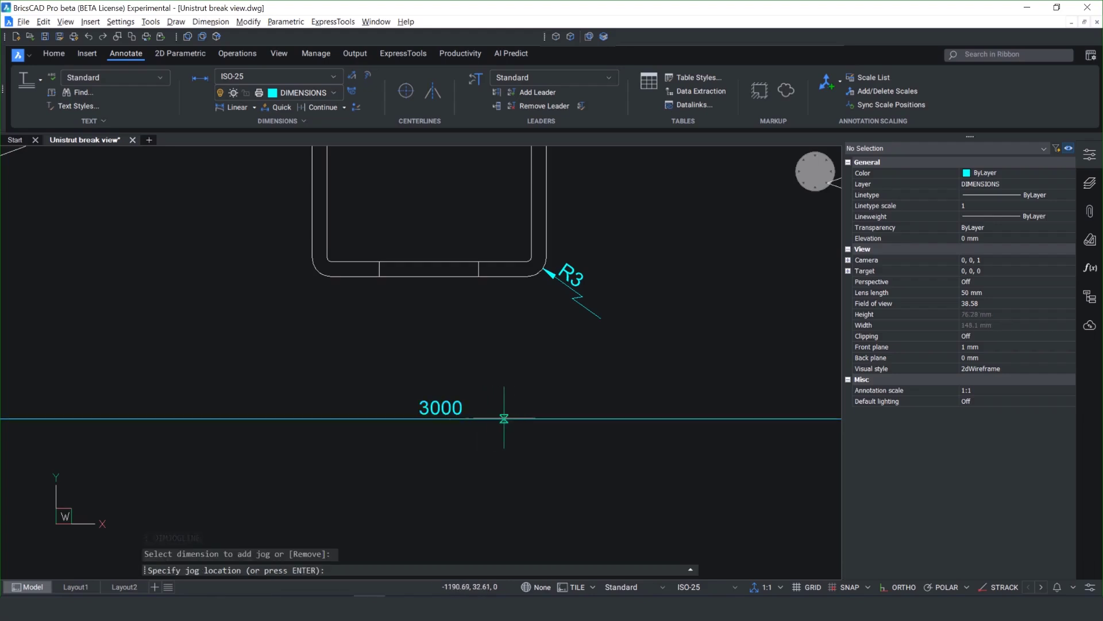
pyautogui.click(523, 418)
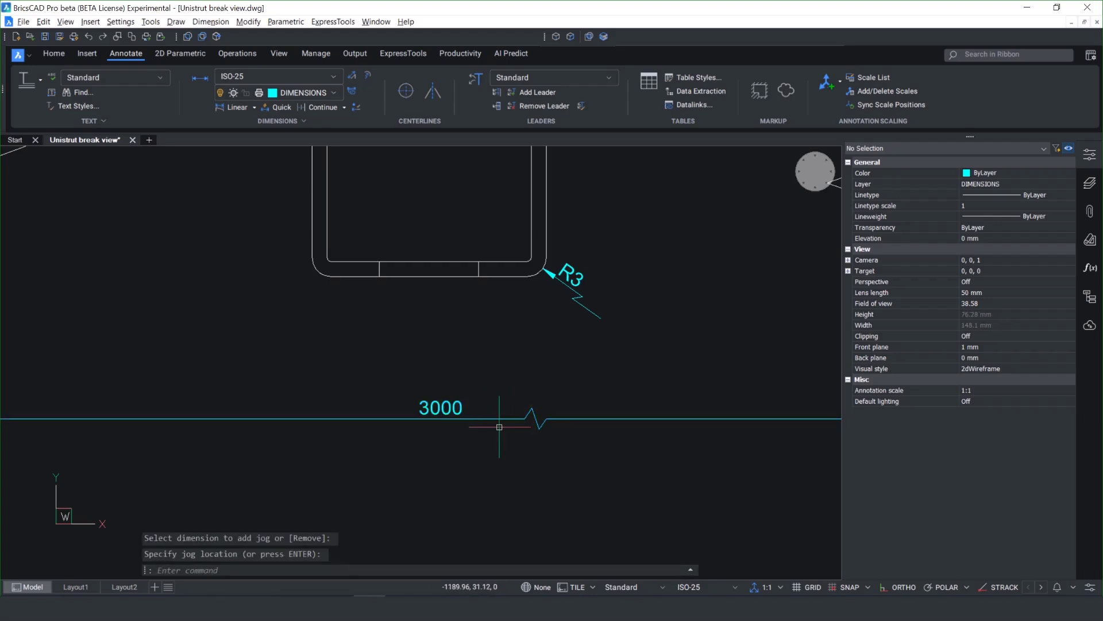
pyautogui.scroll(-3, 493, 450)
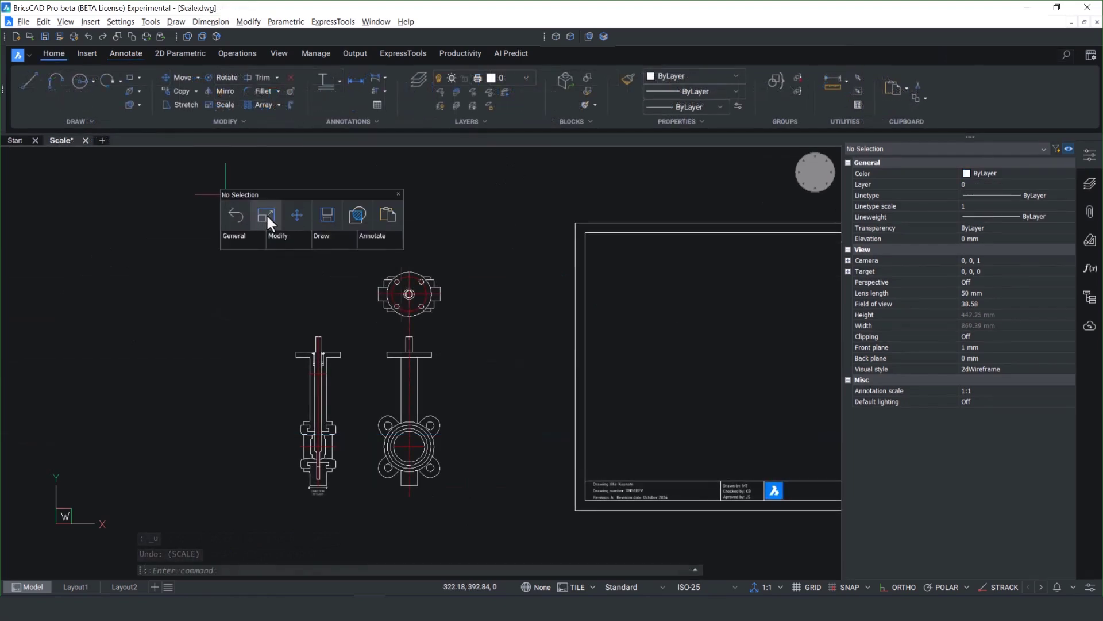
# Step: Scale all the valve views down about the bottom right corner of the front view's stem base
pyautogui.click(267, 213)
pyautogui.click(269, 233)
pyautogui.click(492, 521)
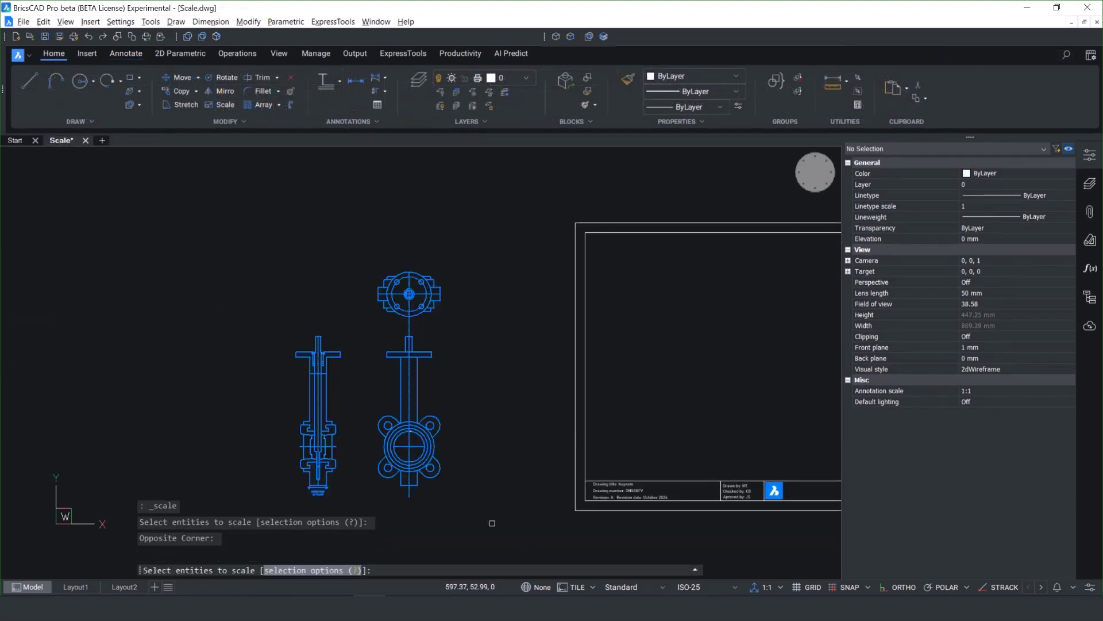
pyautogui.press('Return')
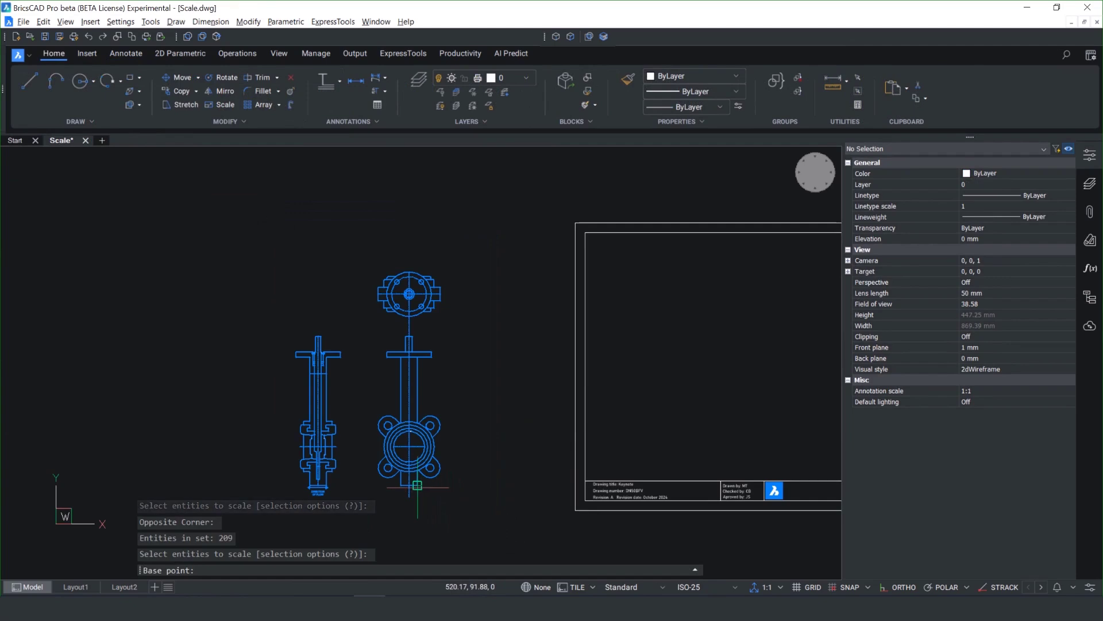
pyautogui.click(416, 486)
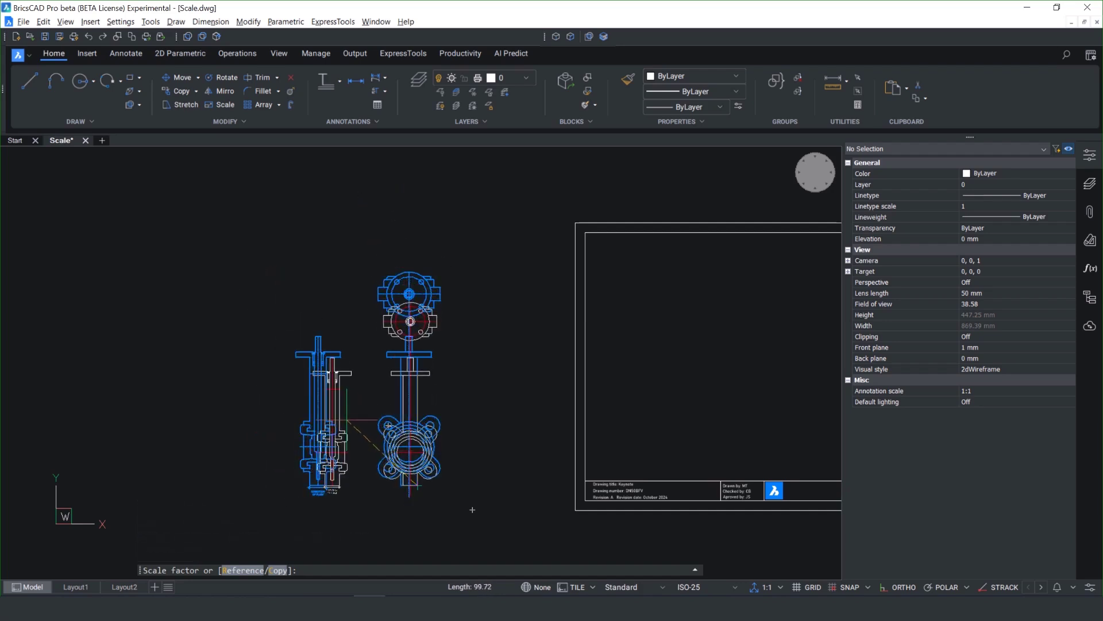
pyautogui.click(346, 421)
# Step: Move the scaled valve views into the drawing sheet's border frame
pyautogui.click(283, 274)
pyautogui.click(459, 494)
pyautogui.moveTo(469, 511); pyautogui.dragTo(273, 453, button='middle')
pyautogui.click(181, 77)
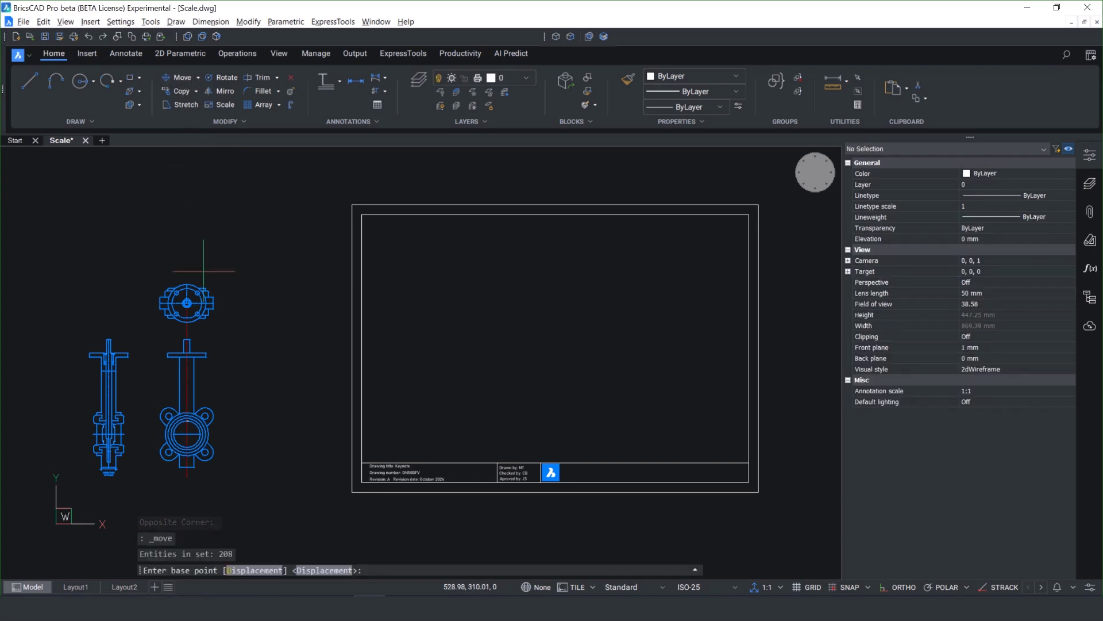
pyautogui.click(204, 310)
pyautogui.click(578, 273)
pyautogui.middleClick(584, 181)
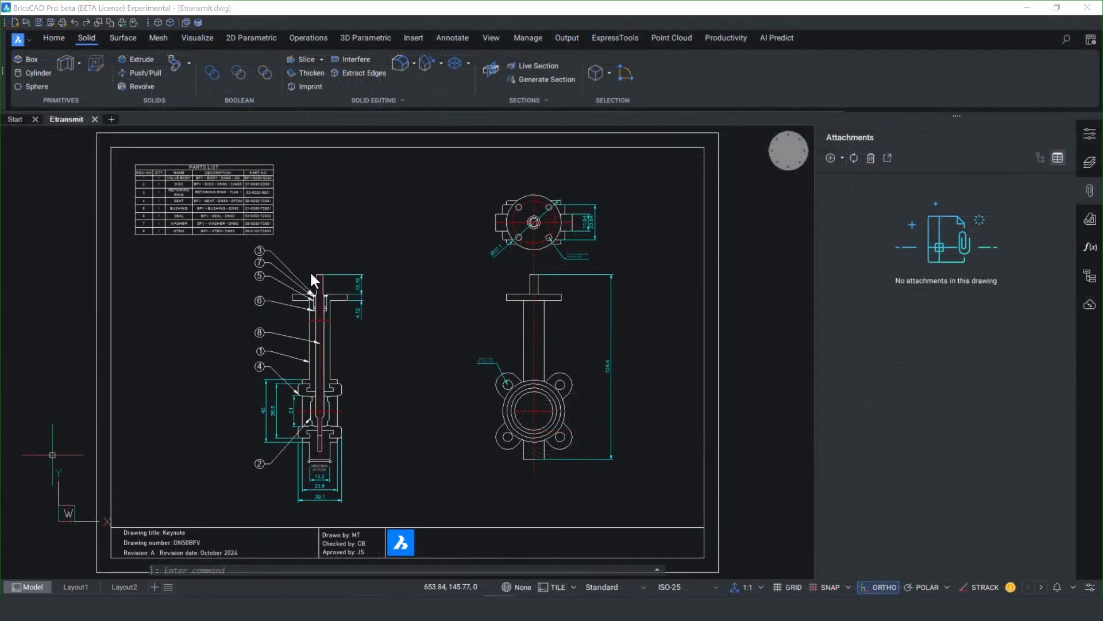
# Step: Run ETRANSMIT on the Etransmit drawing and open the selection of files to package
pyautogui.click(205, 570)
pyautogui.write('ETRANSMIT')
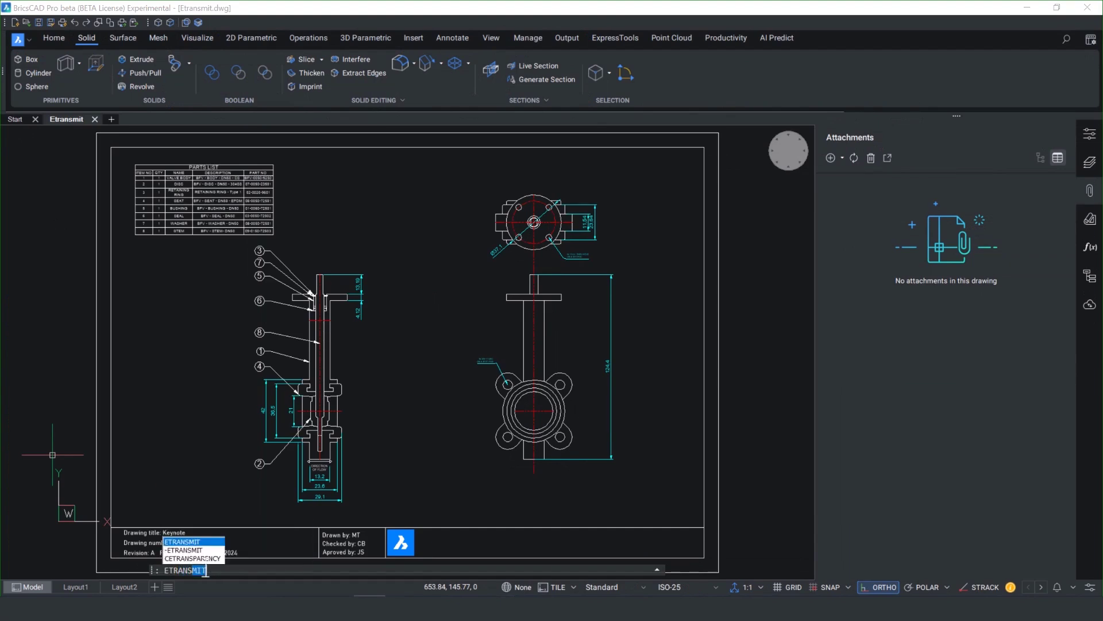
pyautogui.press('Return')
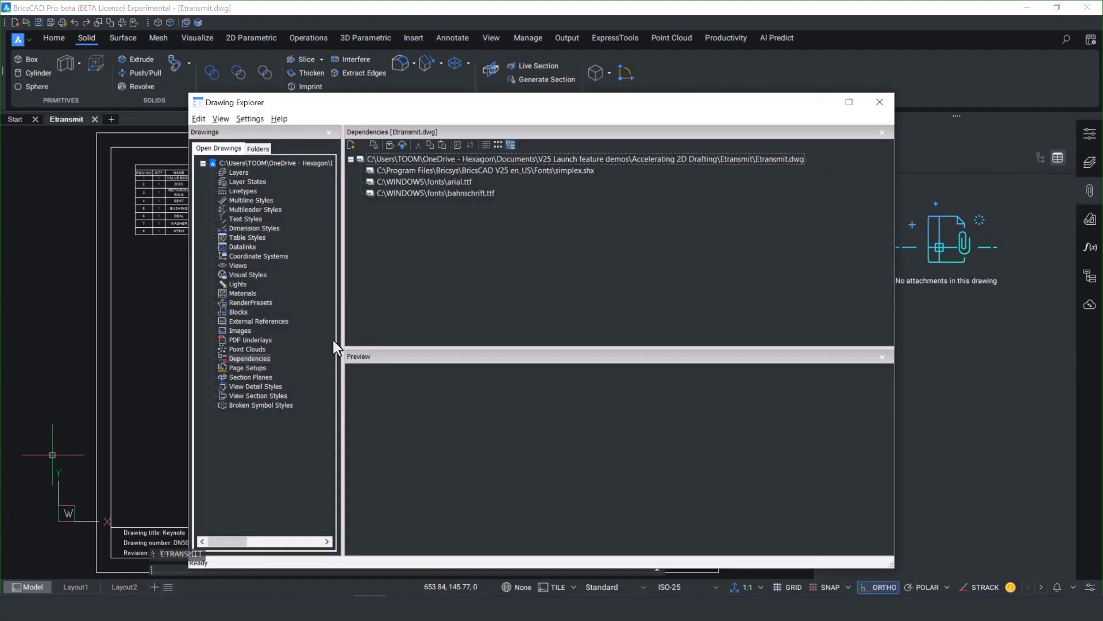
pyautogui.click(389, 145)
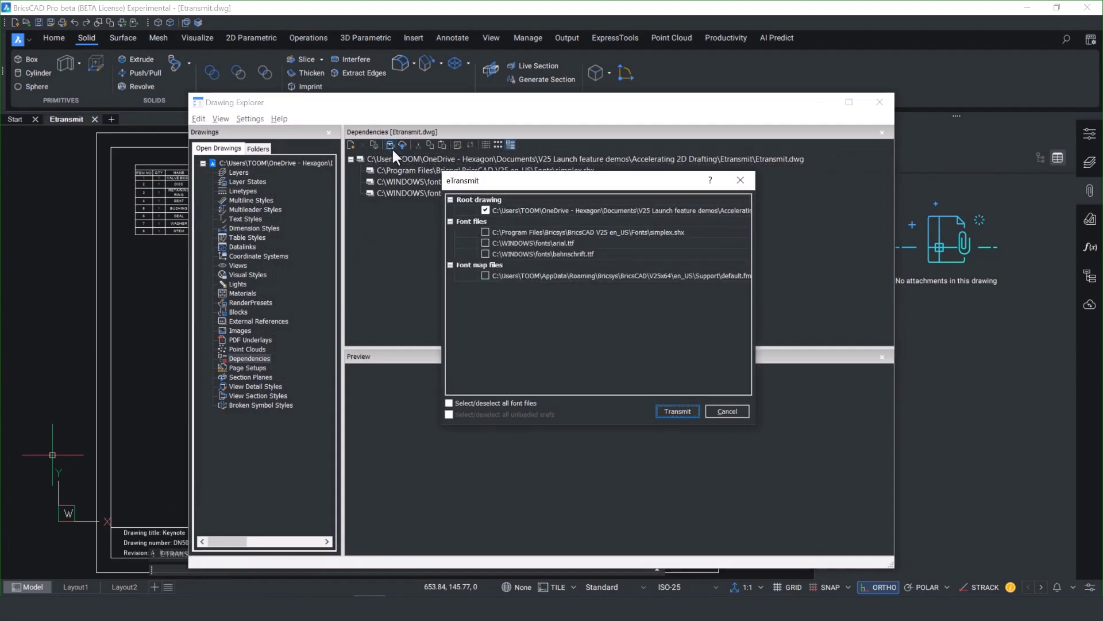
# Step: Transmit the root drawing without font files to the ETRANSMIT folder, with all files in one folder and external references inserted
pyautogui.click(672, 410)
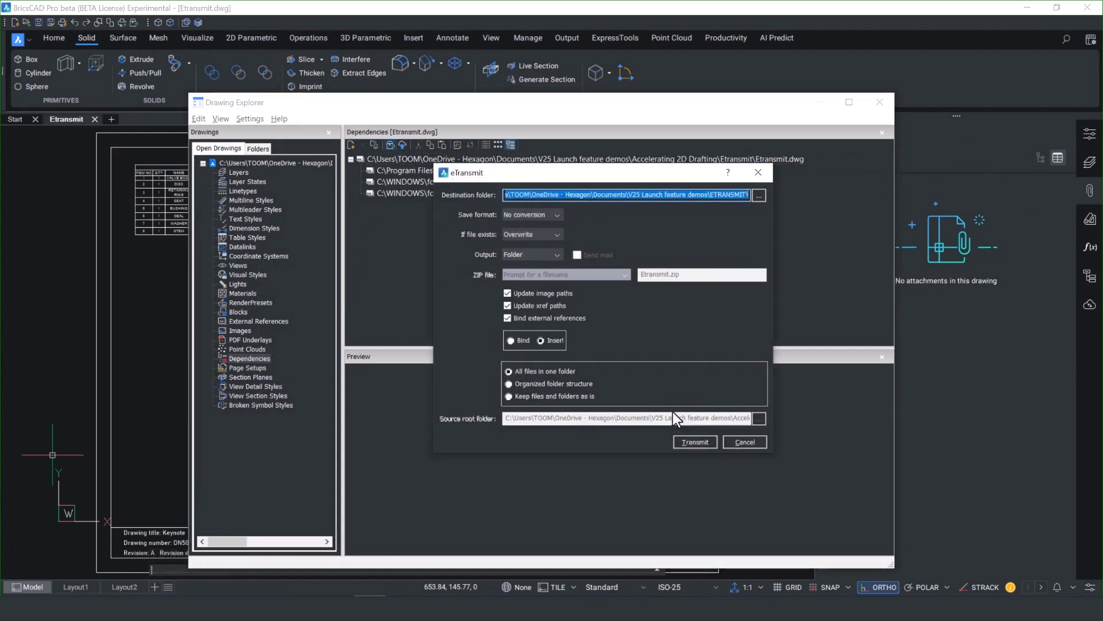
pyautogui.click(511, 341)
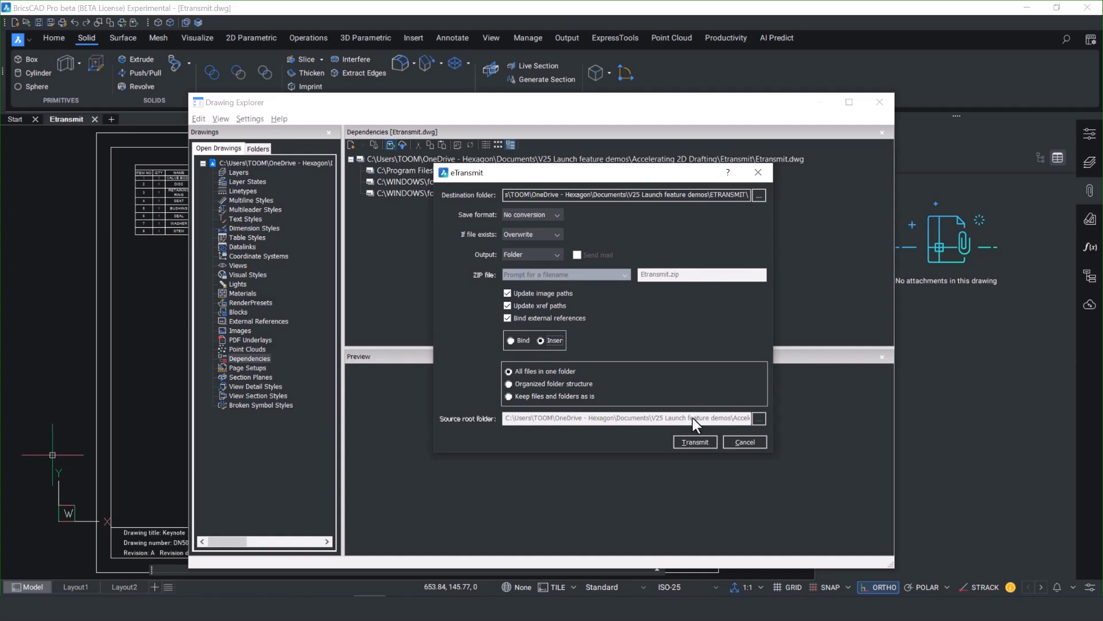
pyautogui.click(699, 439)
pyautogui.click(471, 501)
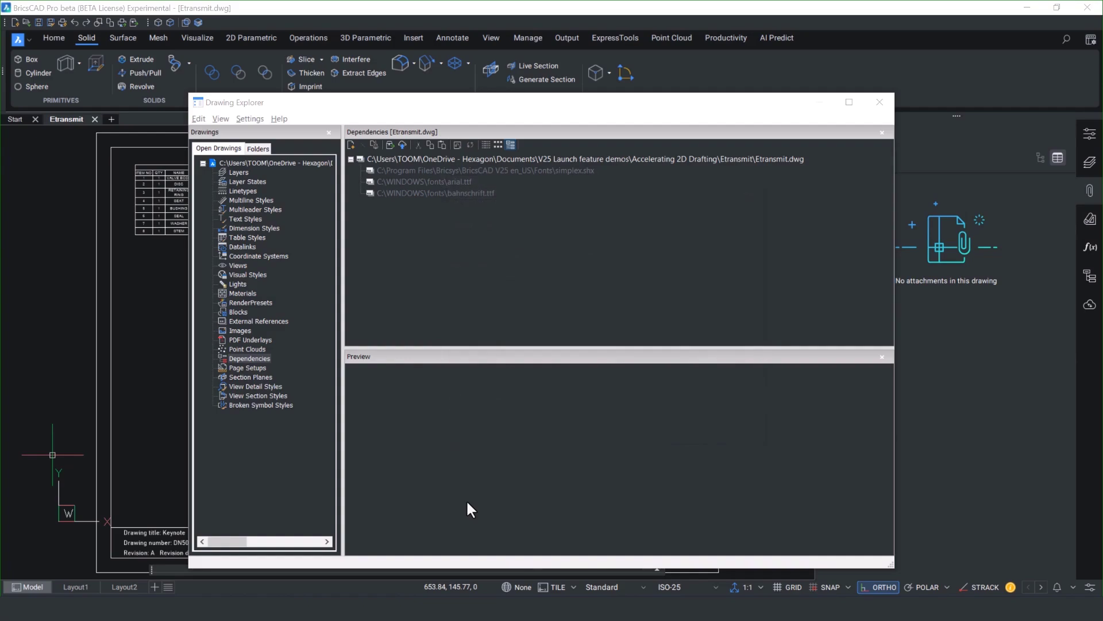